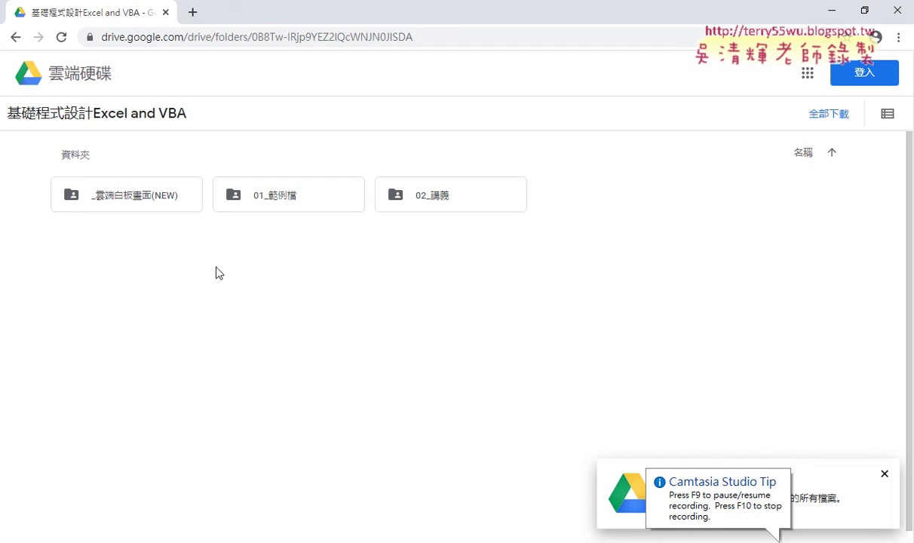
# Step: Go into _雲端白板畫面(NEW) > 01_文字與資料函數 in list view and open 範例_字串切割程式碼.docx
pyautogui.doubleClick(143, 195)
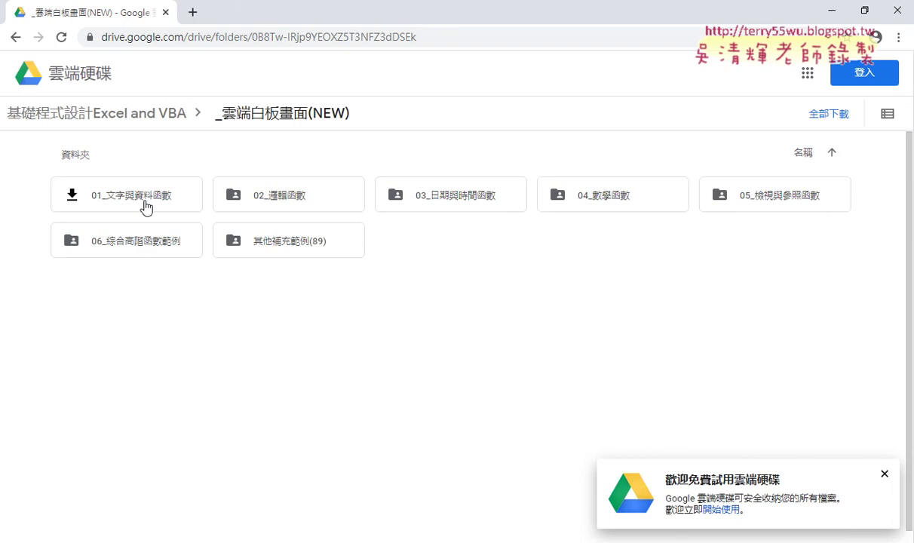
pyautogui.doubleClick(148, 197)
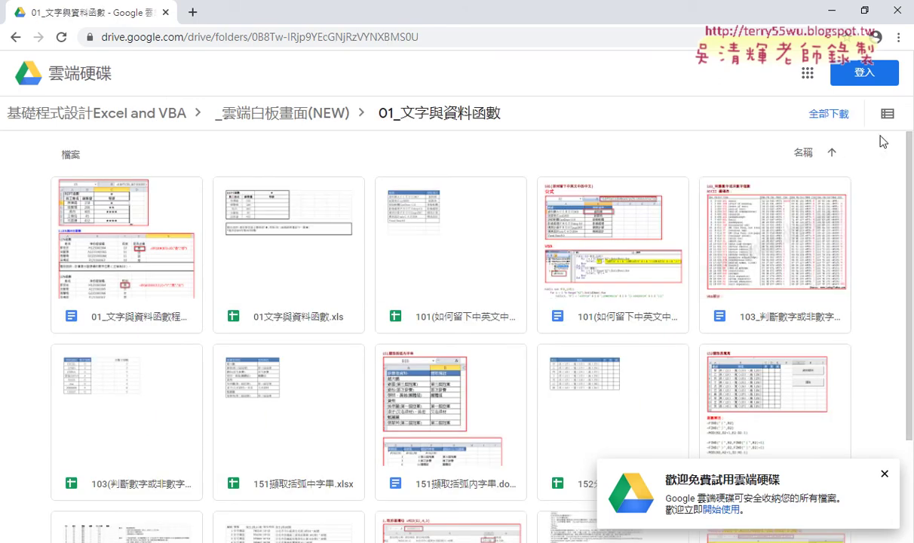
pyautogui.click(887, 113)
pyautogui.scroll(-1, 443, 288)
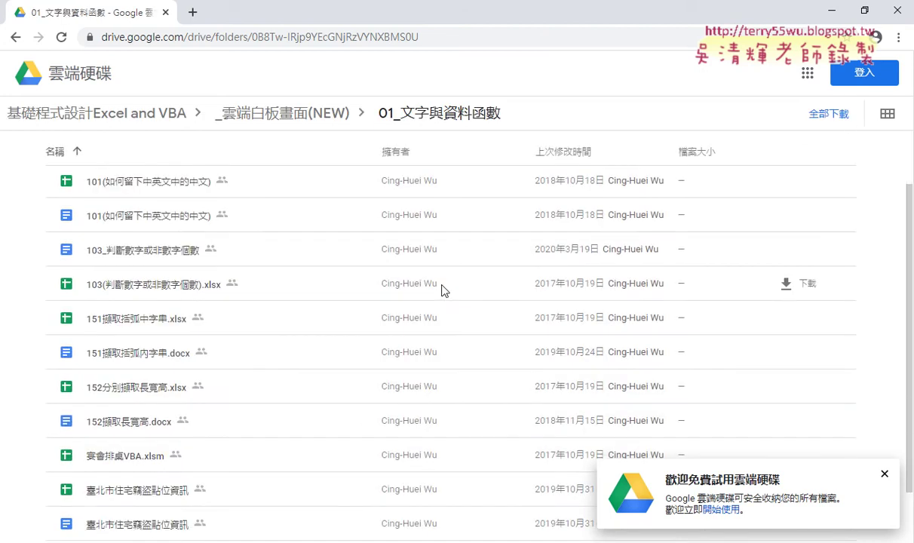
pyautogui.scroll(-1, 441, 293)
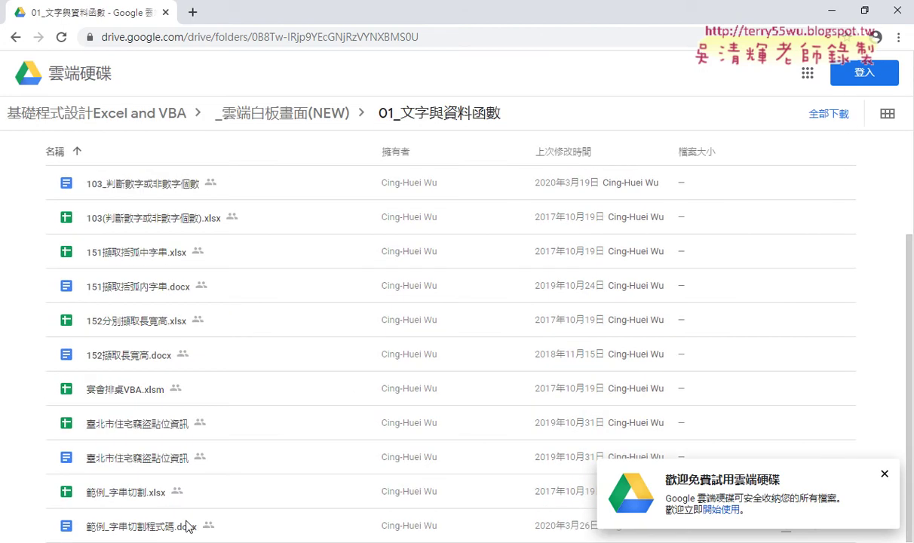
pyautogui.doubleClick(160, 533)
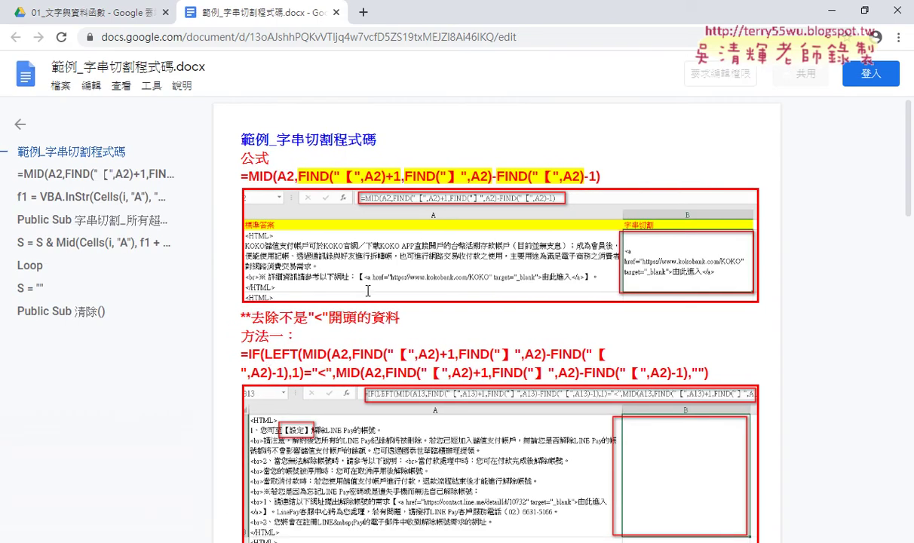
# Step: Highlight MID and the 【 character in the first formula, then scroll down to the VBA code
pyautogui.moveTo(248, 175); pyautogui.dragTo(325, 181)
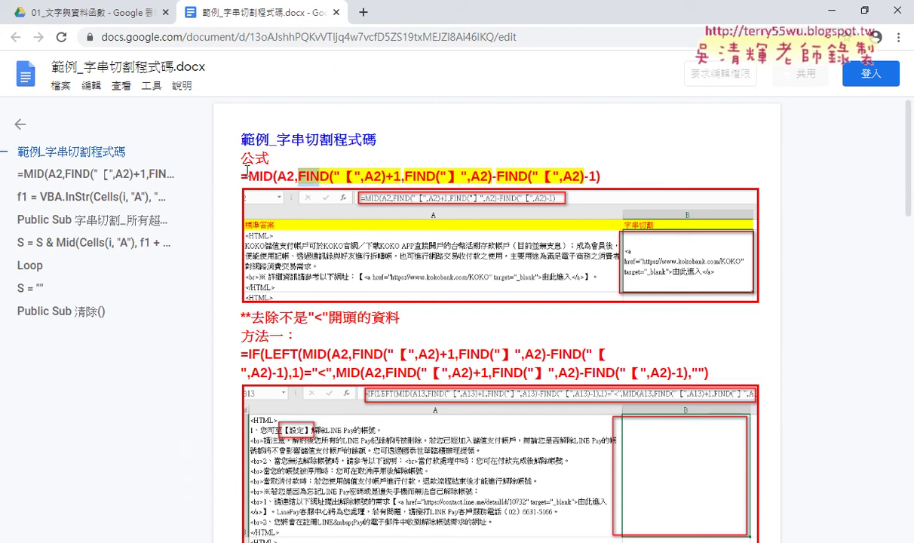
pyautogui.doubleClick(353, 177)
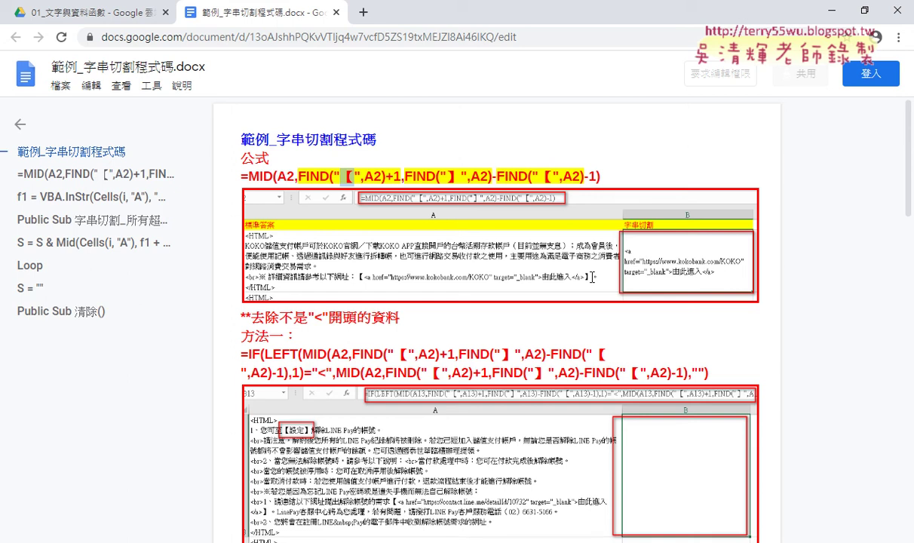
pyautogui.scroll(-2, 592, 275)
pyautogui.scroll(-1, 585, 272)
pyautogui.scroll(-2, 577, 269)
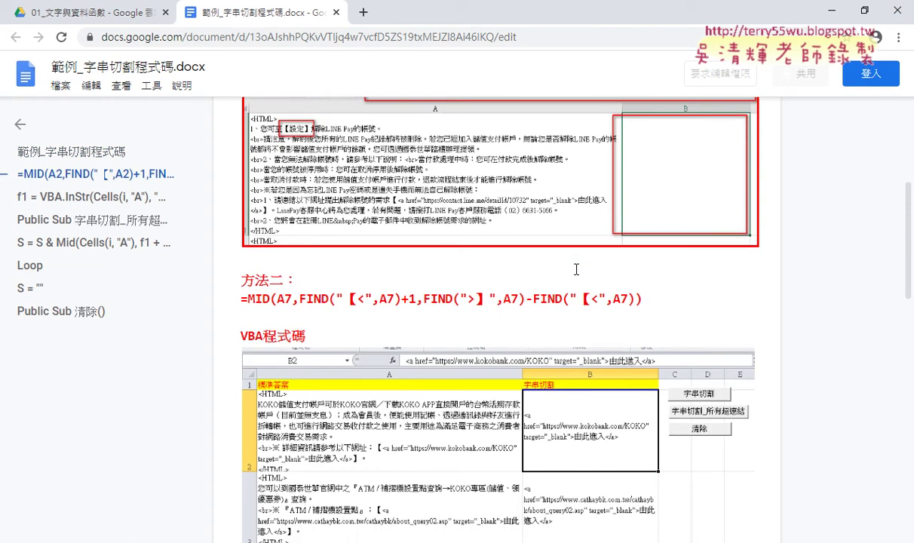
pyautogui.scroll(-2, 576, 269)
pyautogui.scroll(-1, 575, 270)
pyautogui.scroll(-1, 575, 273)
pyautogui.scroll(-1, 574, 275)
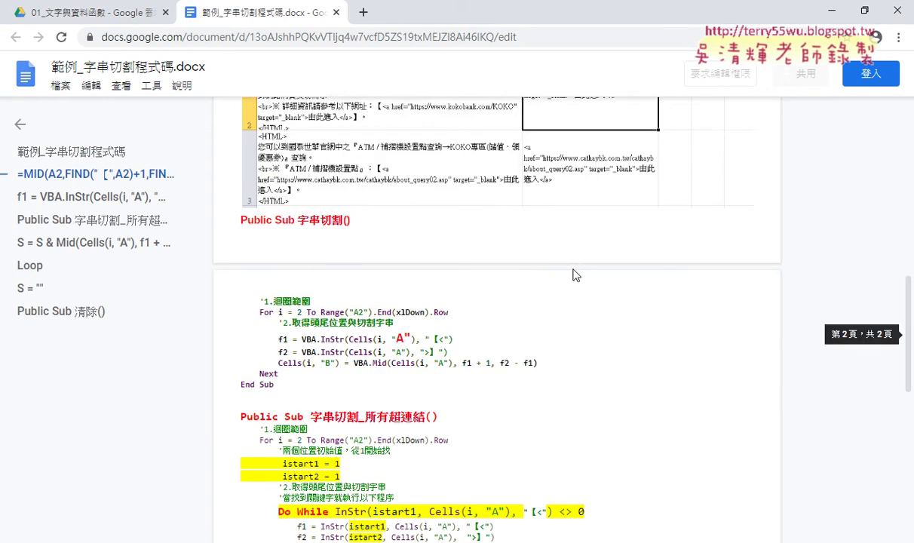
pyautogui.scroll(-1, 573, 275)
# Step: Select the Public Sub 字串切割() code through End Sub, then glance at the Drive tab and return
pyautogui.moveTo(276, 313); pyautogui.dragTo(237, 187)
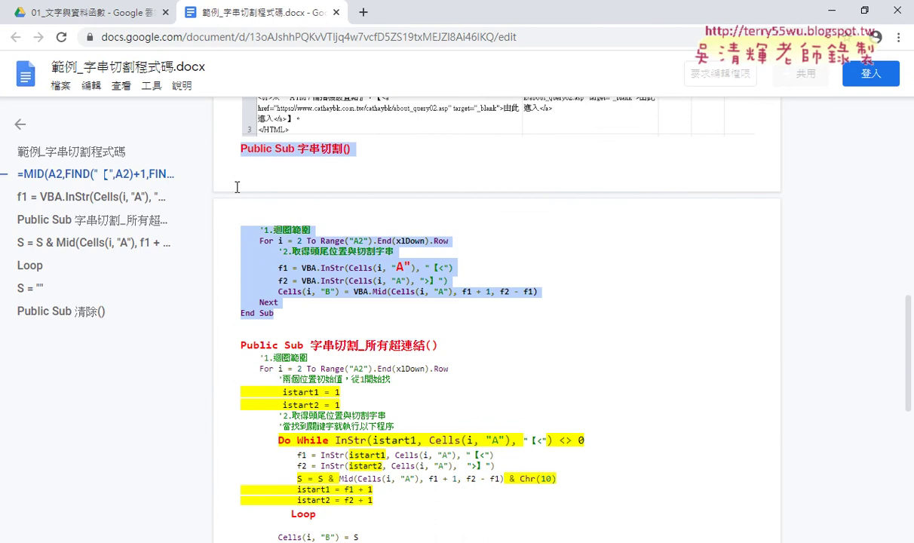
pyautogui.click(139, 13)
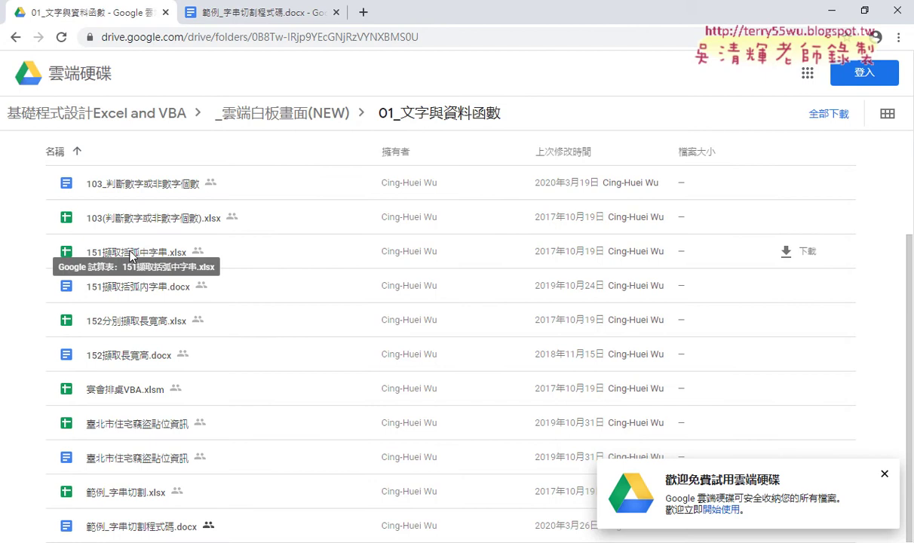
pyautogui.click(271, 14)
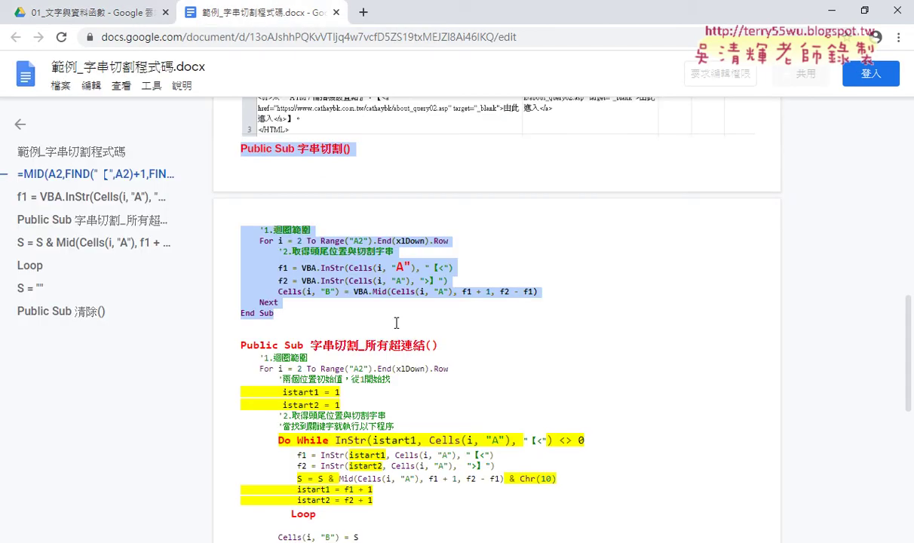
# Step: In the workbook, enable macros, then run 清除 and 字串切割 so column B refills with links
pyautogui.click(831, 11)
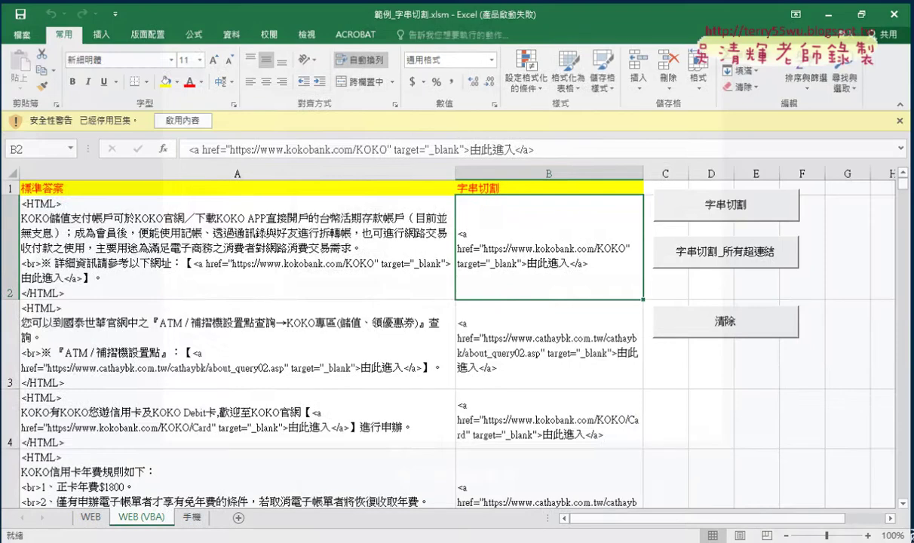
pyautogui.click(190, 120)
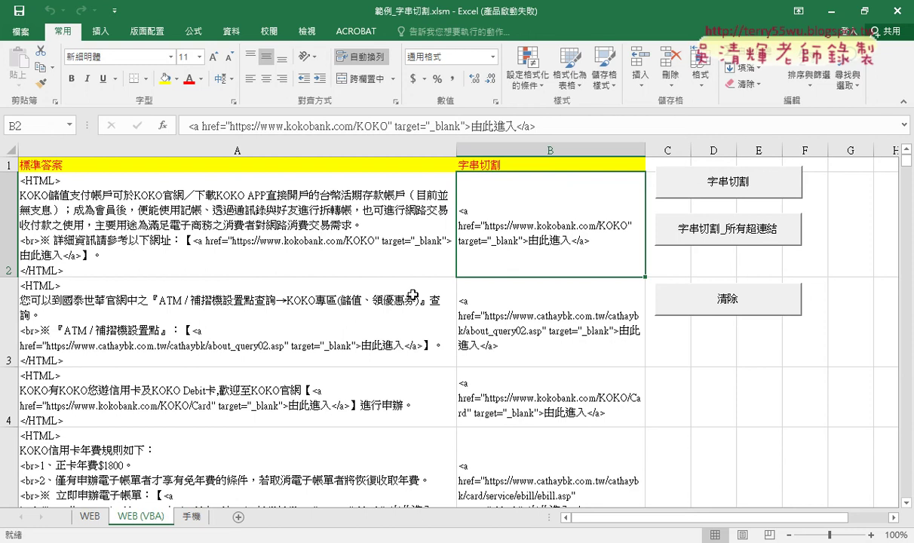
pyautogui.click(724, 300)
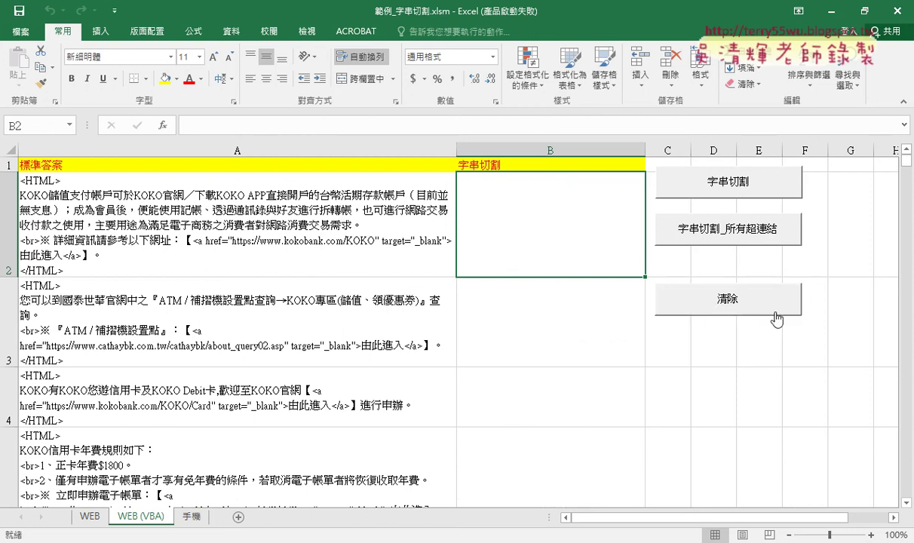
pyautogui.click(728, 188)
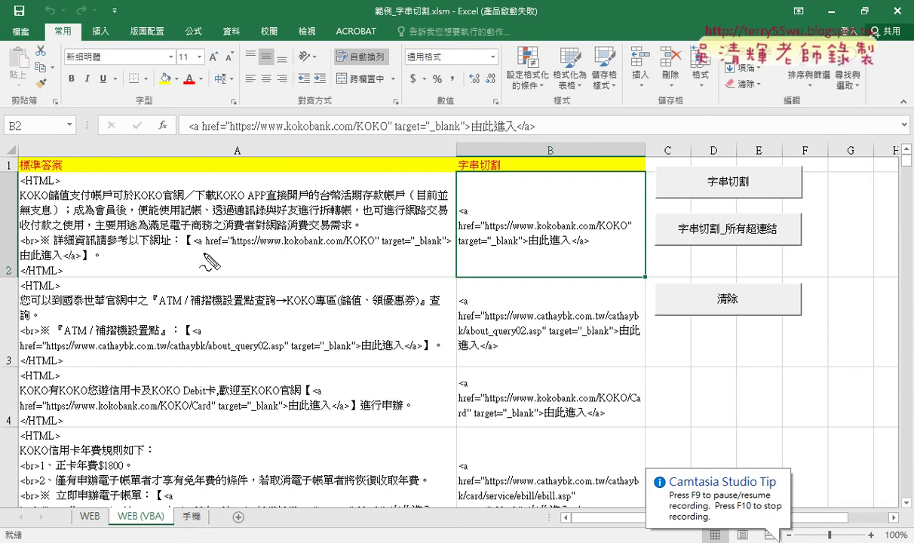
# Step: Pen-mark the 【 and 】 around A2's link and its result in B2, then erase the ink
pyautogui.moveTo(187, 228); pyautogui.dragTo(199, 252)
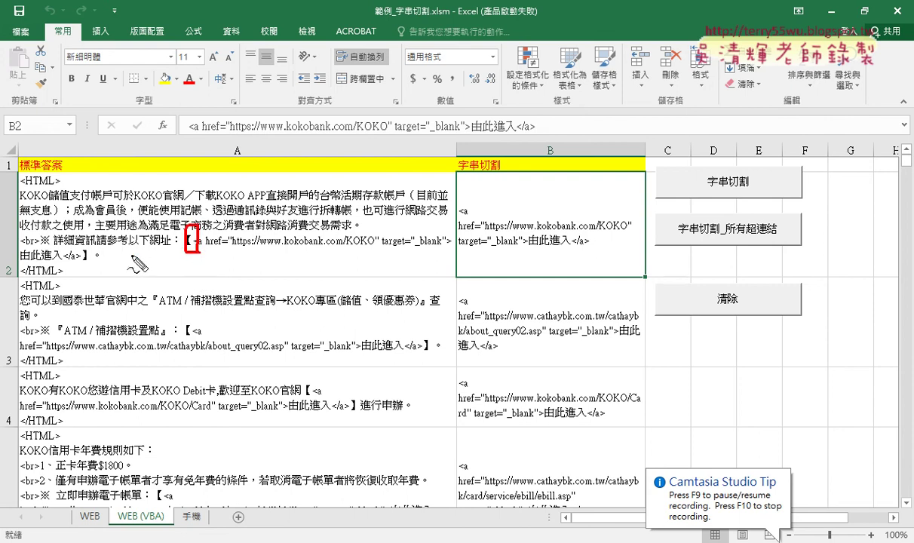
pyautogui.moveTo(89, 242); pyautogui.dragTo(85, 267)
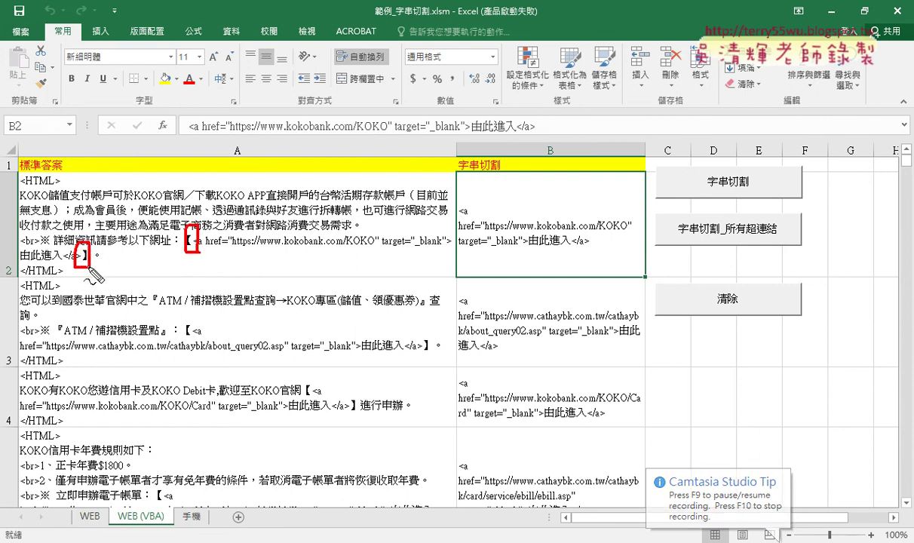
pyautogui.moveTo(192, 219); pyautogui.dragTo(262, 198)
pyautogui.moveTo(91, 264)
pyautogui.mouseDown()
pyautogui.moveTo(147, 284)
pyautogui.moveTo(153, 277)
pyautogui.mouseUp()
pyautogui.moveTo(170, 259); pyautogui.dragTo(175, 289)
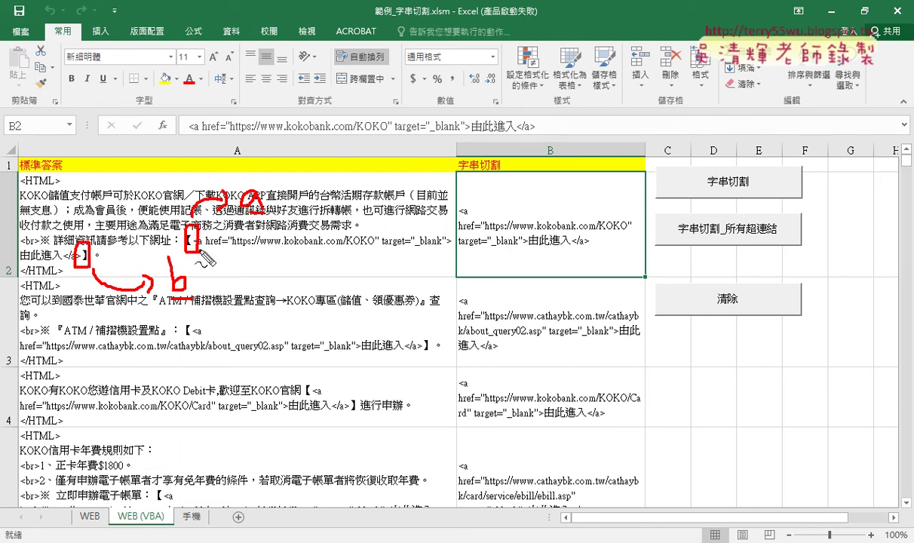
pyautogui.moveTo(307, 259)
pyautogui.mouseDown()
pyautogui.moveTo(456, 254)
pyautogui.moveTo(445, 269)
pyautogui.moveTo(455, 282)
pyautogui.mouseUp()
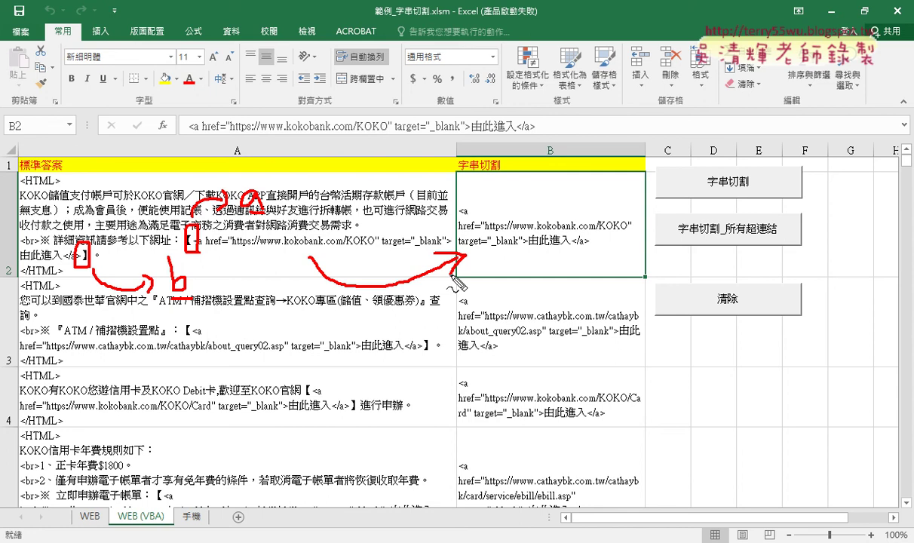
pyautogui.press('Escape')
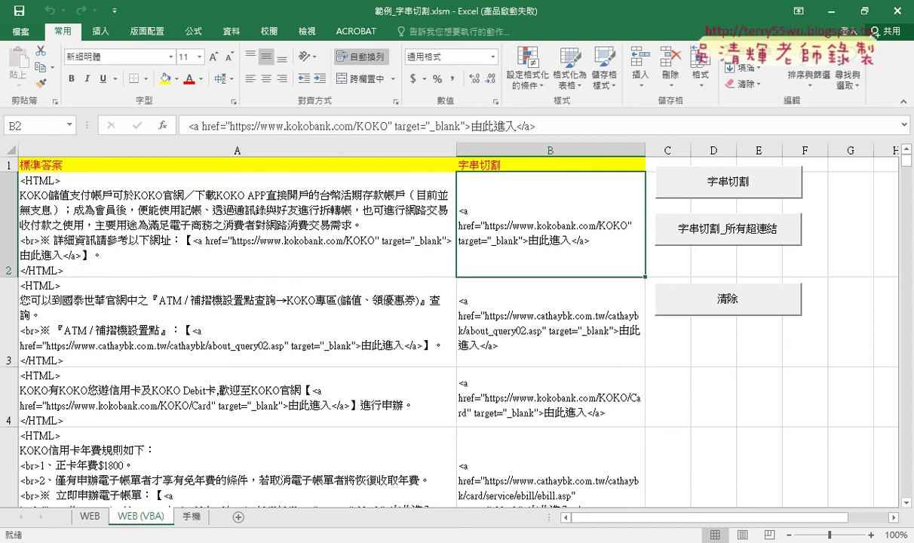
pyautogui.scroll(1, 310, 363)
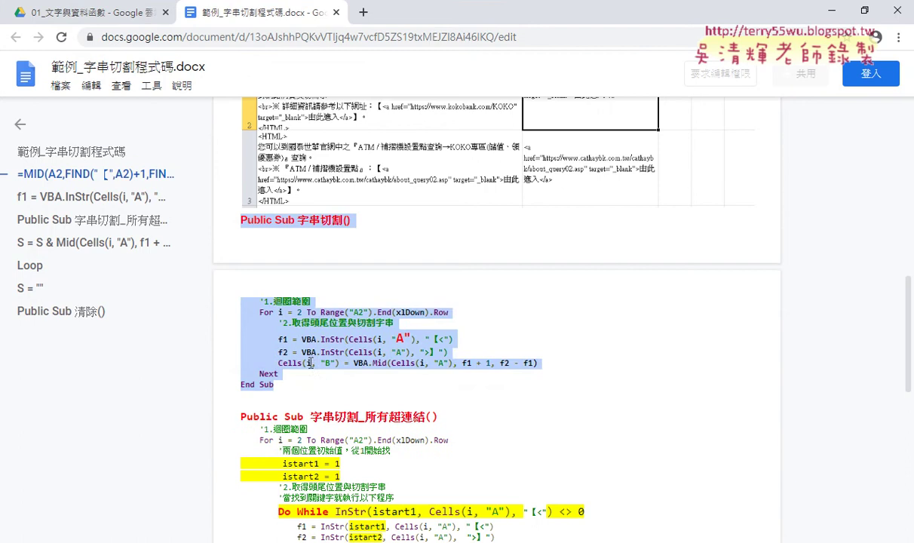
pyautogui.click(283, 319)
pyautogui.doubleClick(283, 340)
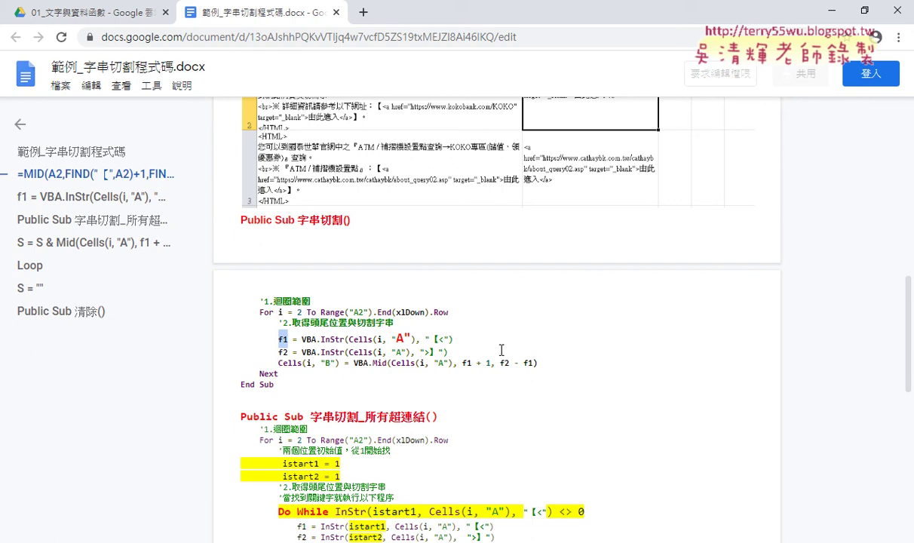
pyautogui.doubleClick(466, 362)
pyautogui.moveTo(302, 340)
pyautogui.mouseDown()
pyautogui.moveTo(457, 340)
pyautogui.moveTo(430, 340)
pyautogui.mouseUp()
pyautogui.click(446, 339)
pyautogui.moveTo(462, 362); pyautogui.dragTo(491, 362)
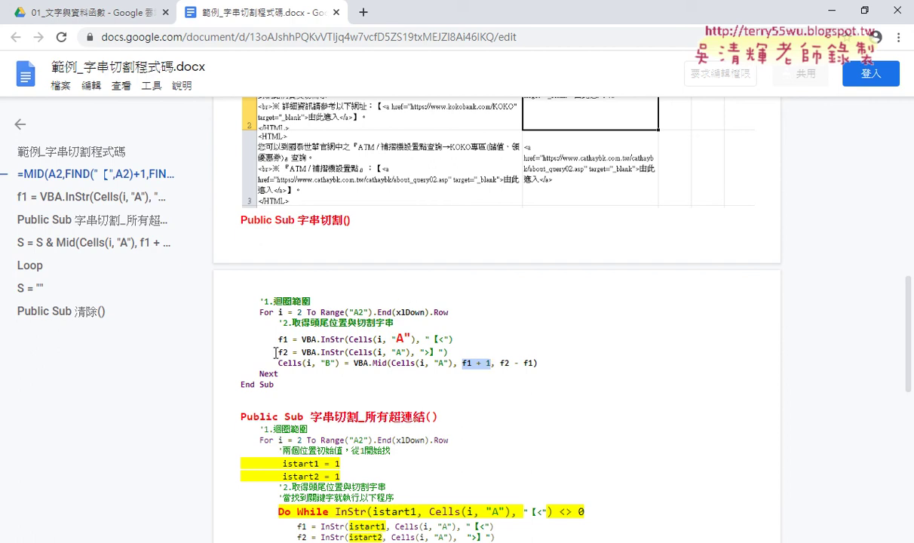
pyautogui.moveTo(301, 353); pyautogui.dragTo(427, 353)
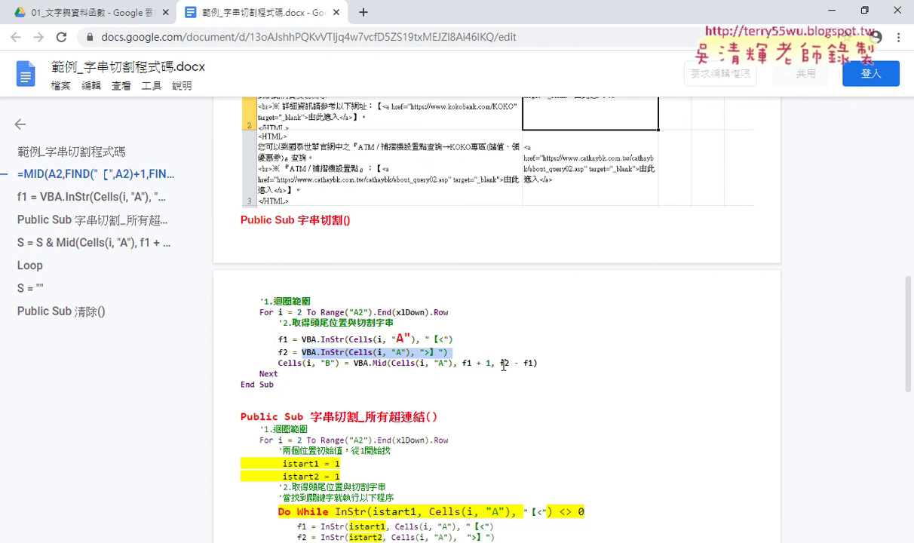
pyautogui.moveTo(499, 363); pyautogui.dragTo(531, 364)
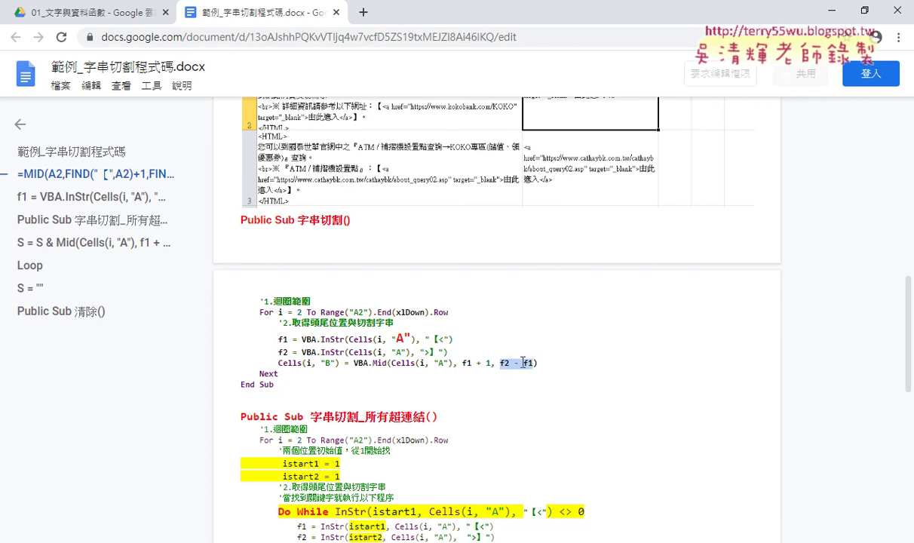
pyautogui.doubleClick(435, 340)
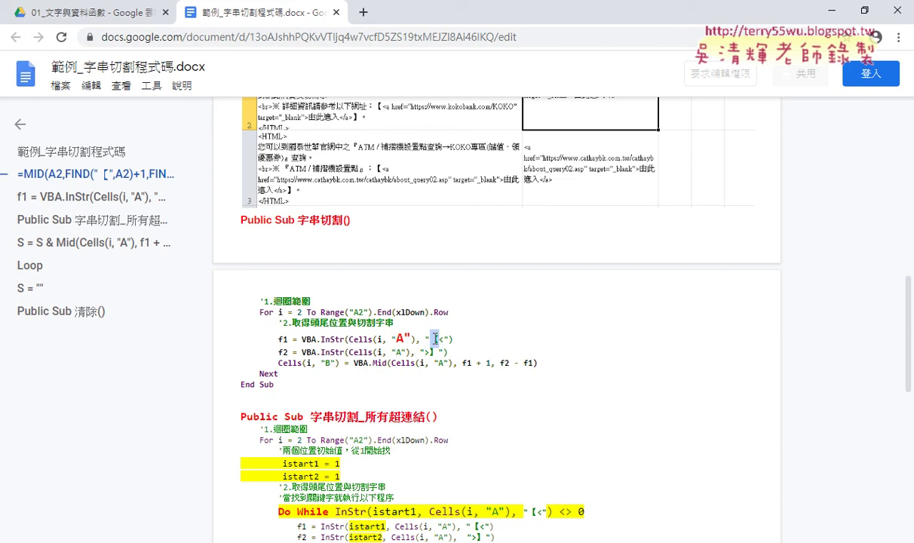
pyautogui.moveTo(435, 339); pyautogui.dragTo(445, 341)
pyautogui.click(445, 340)
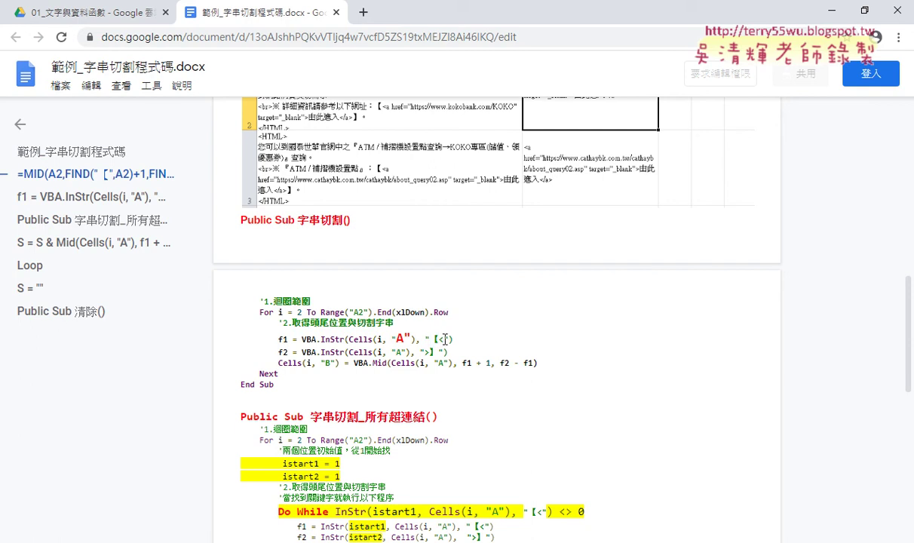
pyautogui.doubleClick(444, 339)
# Step: Open the code assigned to the 字串切割 button in the VBA editor's Module1 window
pyautogui.click(832, 11)
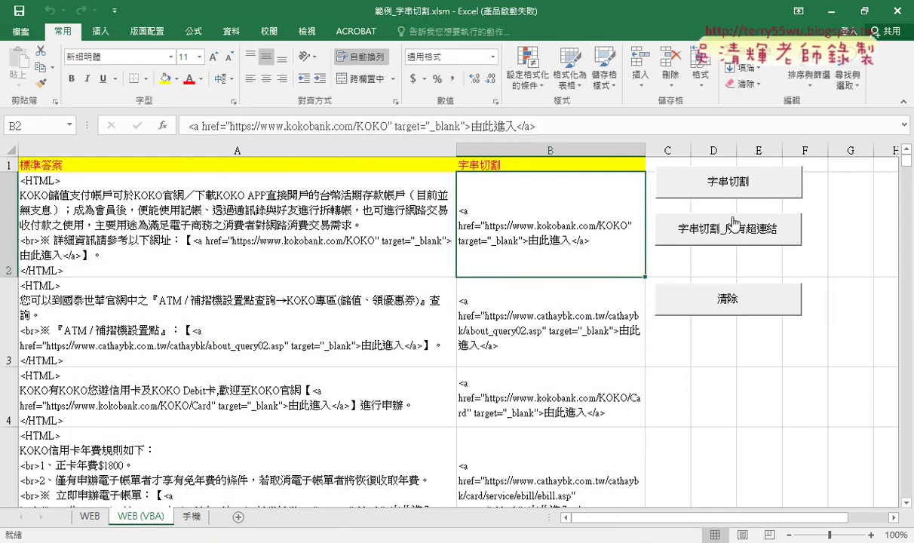
pyautogui.rightClick(702, 183)
pyautogui.click(728, 283)
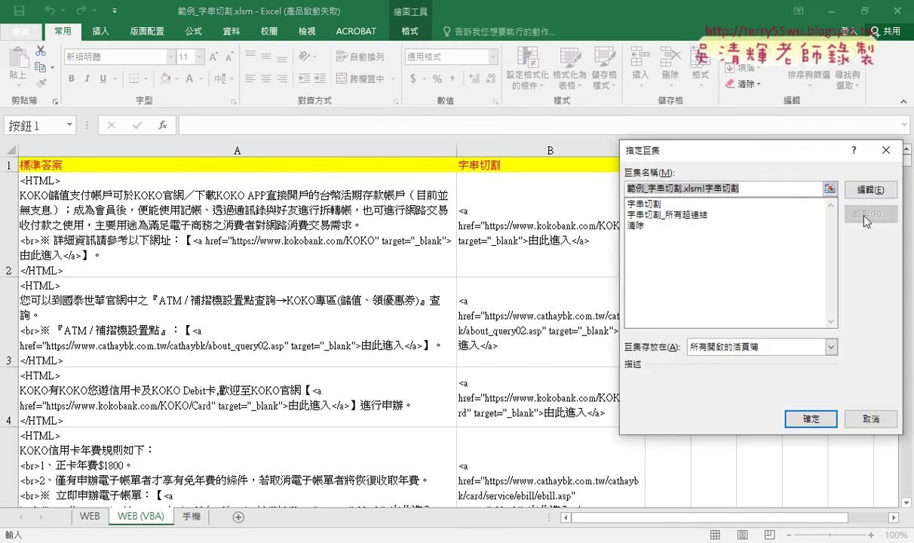
pyautogui.click(867, 191)
pyautogui.doubleClick(417, 134)
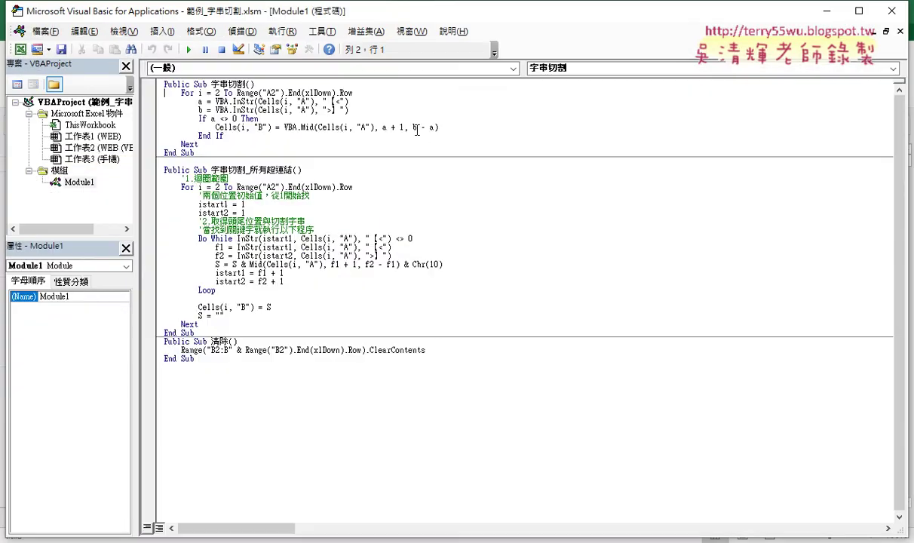
# Step: Maximize the code window and set the Editor Format font size to 12
pyautogui.click(411, 32)
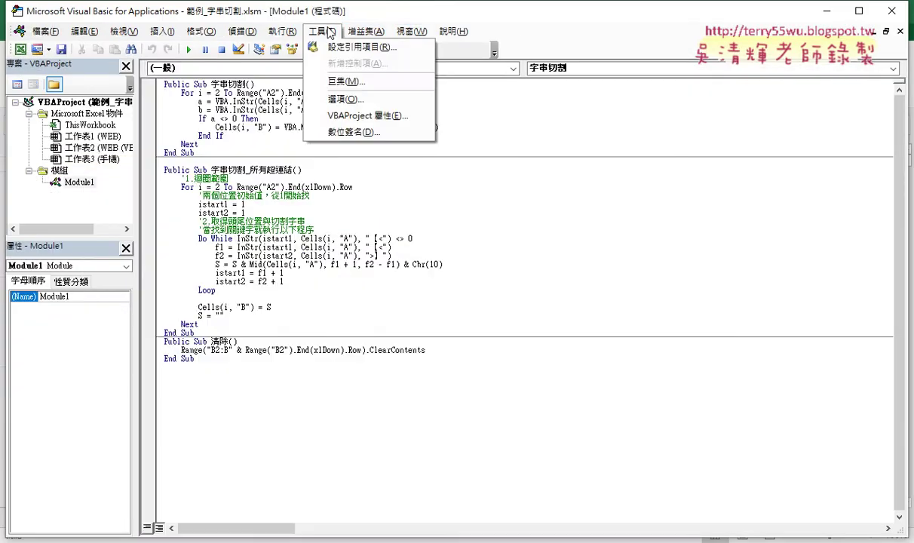
pyautogui.click(356, 96)
pyautogui.click(381, 140)
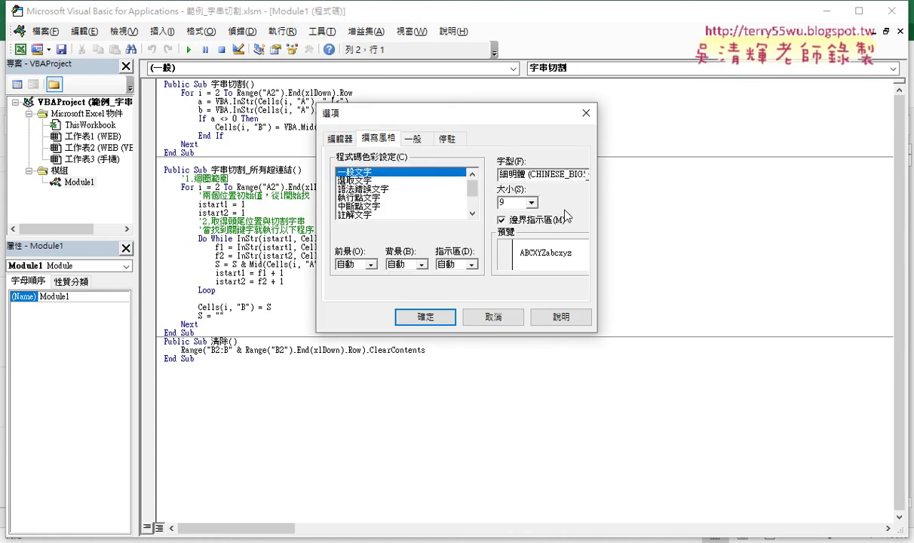
pyautogui.click(532, 202)
pyautogui.click(488, 225)
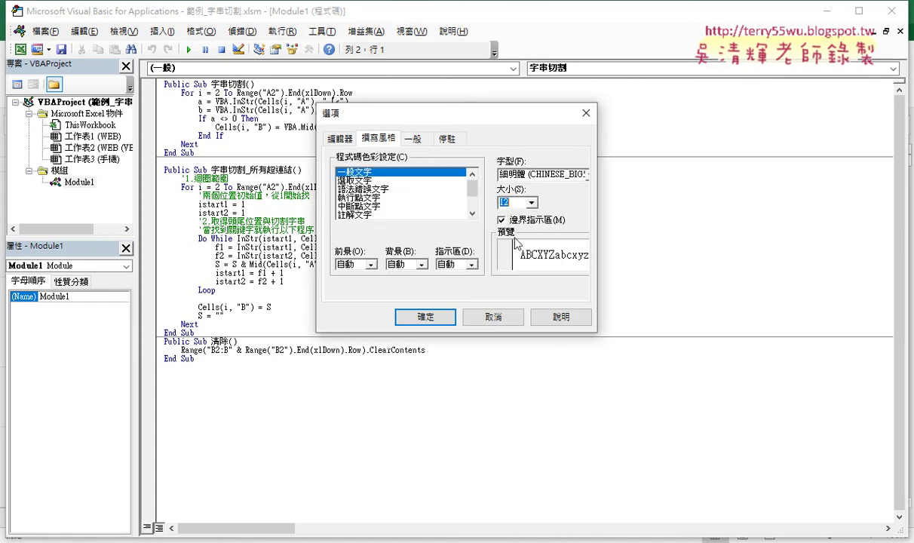
pyautogui.click(425, 316)
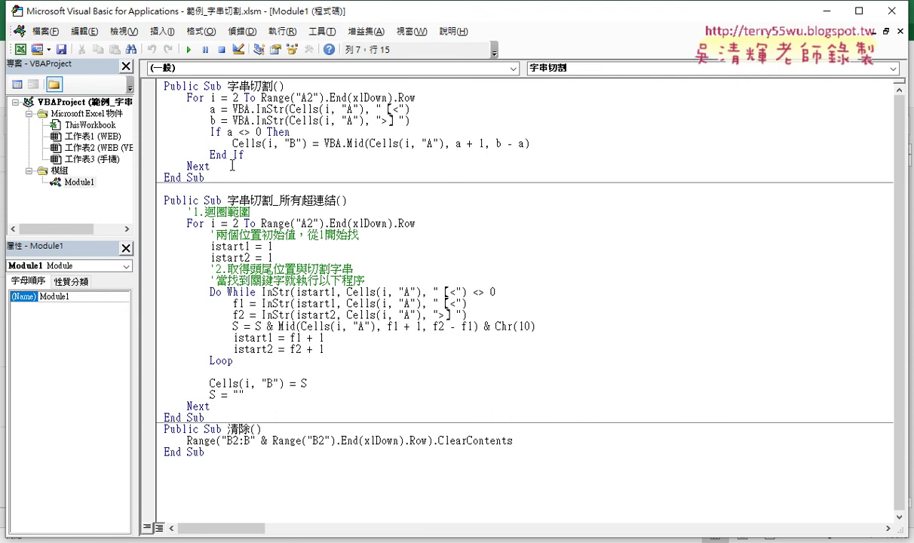
# Step: Highlight the loop body, the A2 range and .ClearContents, then drag the editor aside to show the sheet
pyautogui.moveTo(151, 167); pyautogui.dragTo(142, 98)
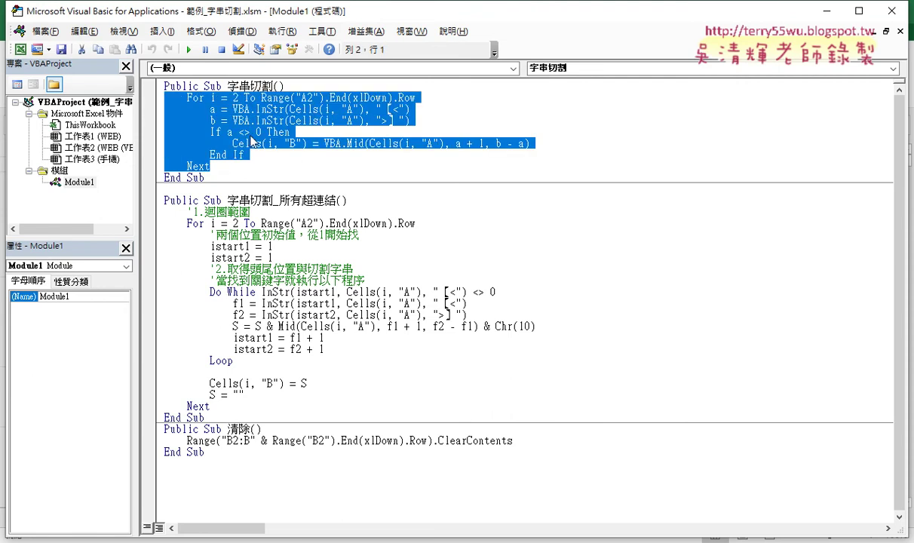
pyautogui.moveTo(261, 98)
pyautogui.mouseDown()
pyautogui.moveTo(427, 106)
pyautogui.moveTo(427, 98)
pyautogui.mouseUp()
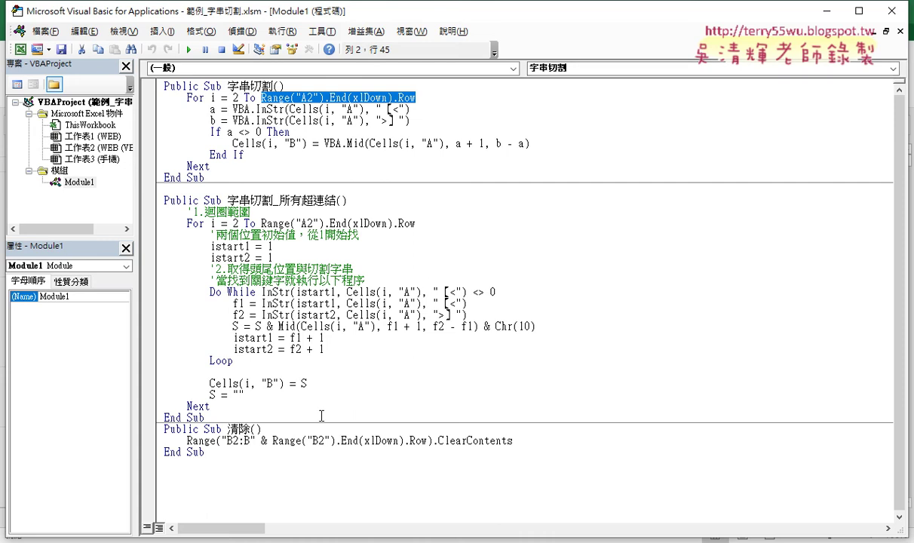
pyautogui.click(249, 440)
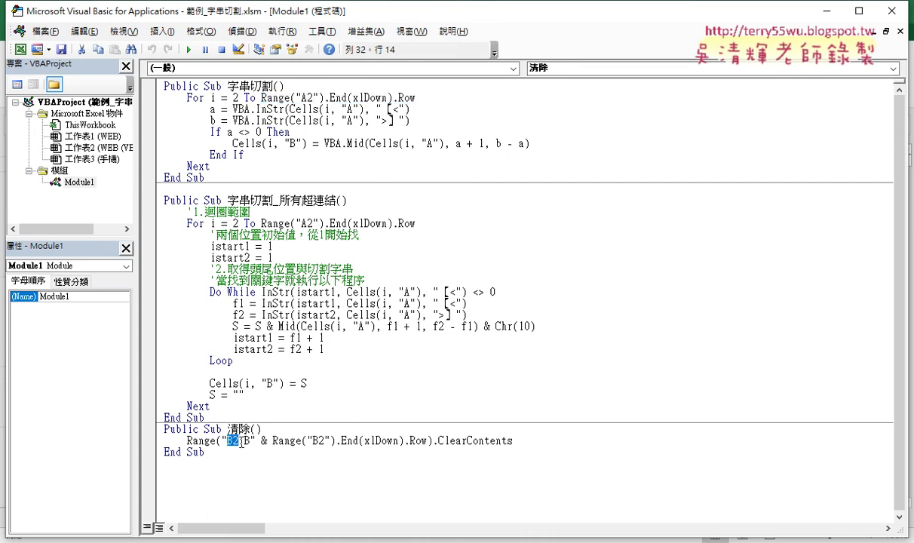
pyautogui.moveTo(257, 440); pyautogui.dragTo(519, 442)
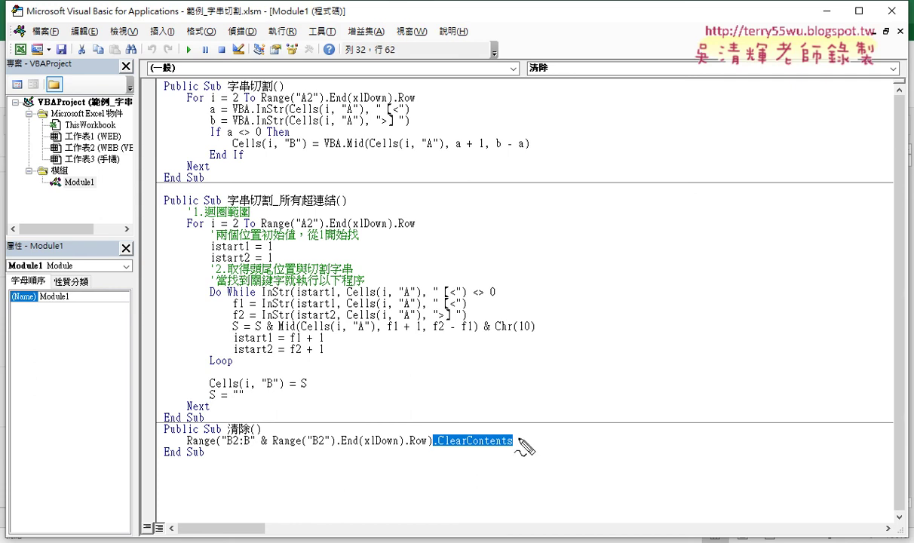
pyautogui.moveTo(188, 446); pyautogui.dragTo(218, 445)
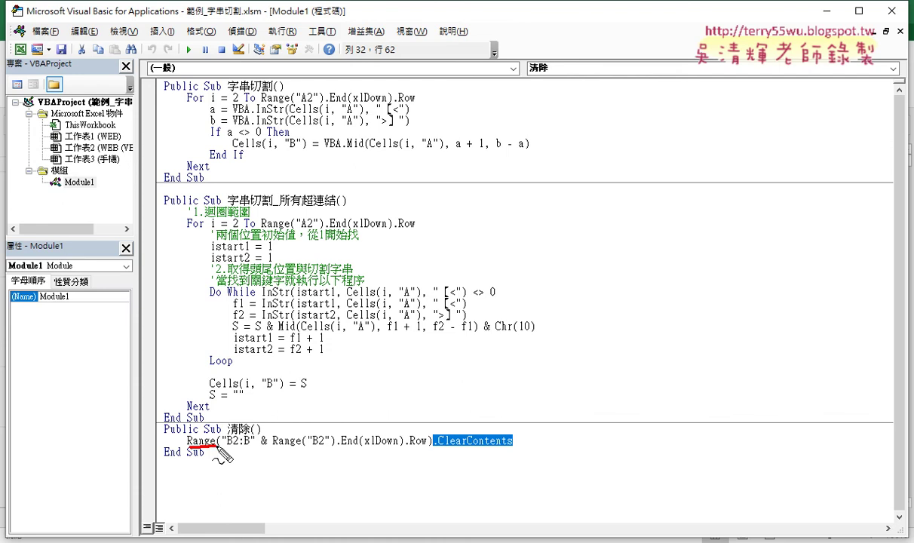
pyautogui.press('Escape')
pyautogui.moveTo(1, 154); pyautogui.dragTo(590, 156)
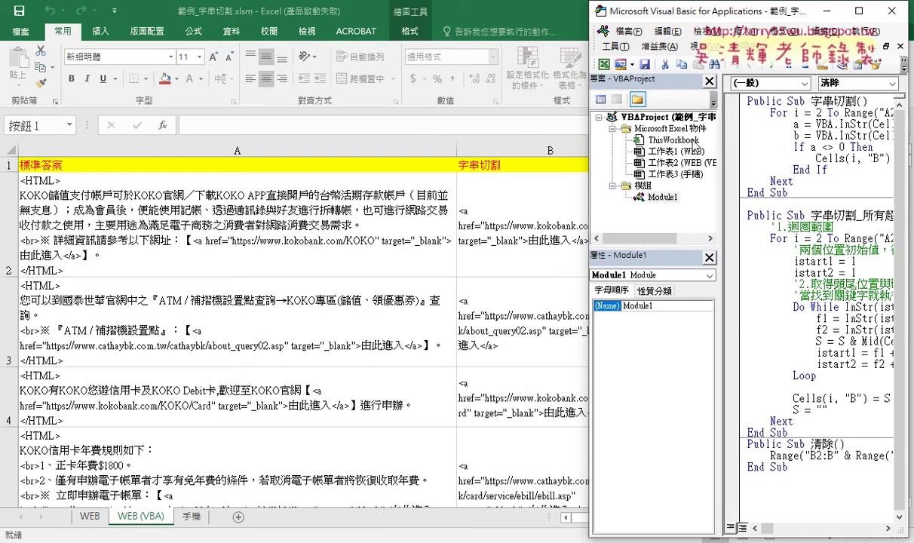
# Step: Widen the editor and annotate the A2 loop range and the B2 last-row expression, then erase the ink
pyautogui.moveTo(656, 15); pyautogui.dragTo(497, 15)
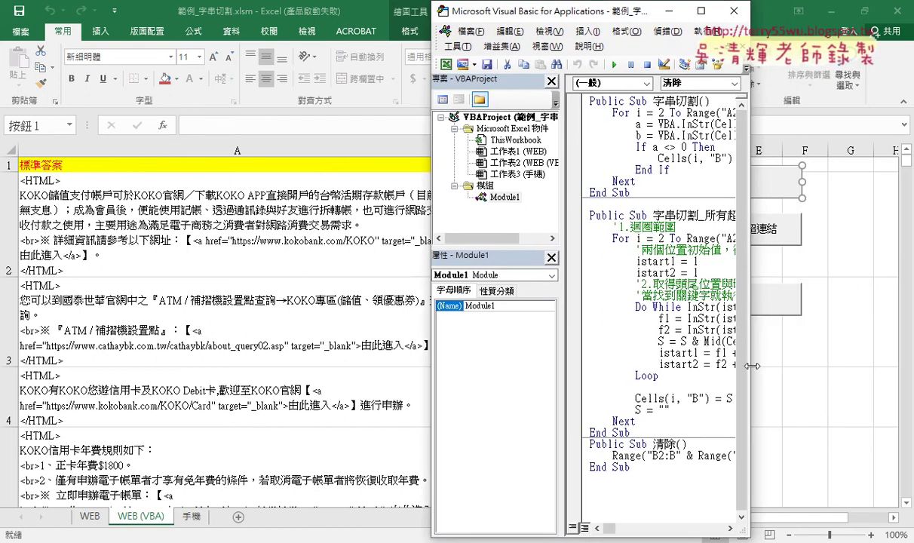
pyautogui.moveTo(851, 363); pyautogui.dragTo(887, 363)
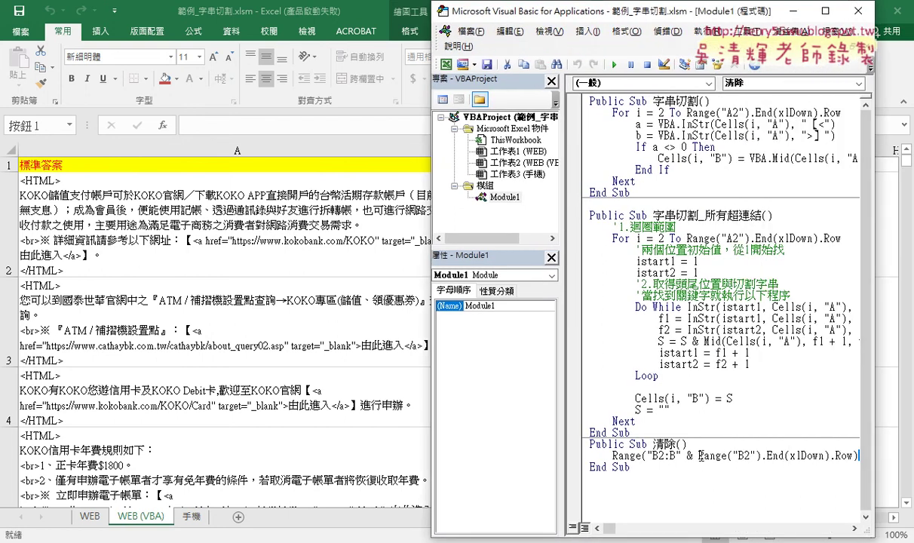
pyautogui.moveTo(699, 456); pyautogui.dragTo(857, 455)
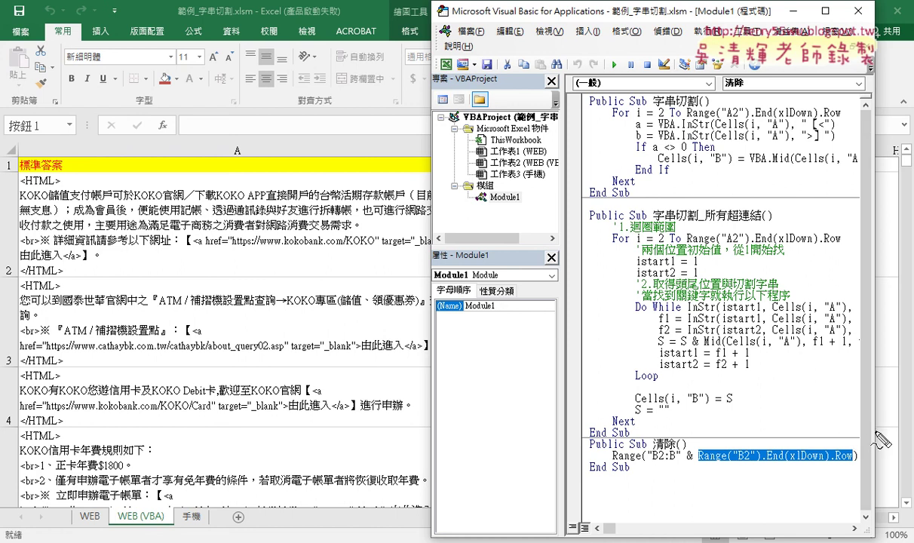
pyautogui.moveTo(689, 118)
pyautogui.mouseDown()
pyautogui.moveTo(714, 119)
pyautogui.moveTo(773, 447)
pyautogui.moveTo(752, 420)
pyautogui.mouseUp()
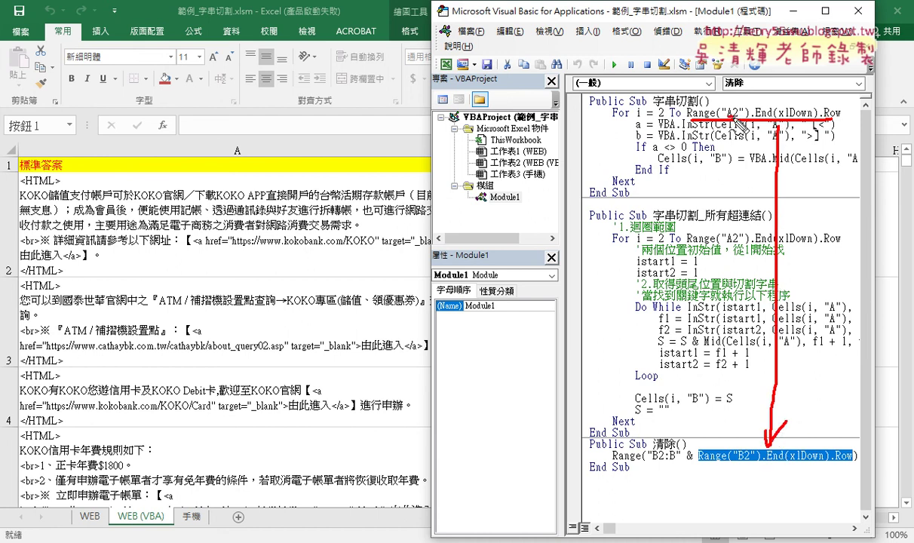
pyautogui.moveTo(195, 235)
pyautogui.mouseDown()
pyautogui.moveTo(177, 260)
pyautogui.moveTo(195, 376)
pyautogui.moveTo(216, 345)
pyautogui.mouseUp()
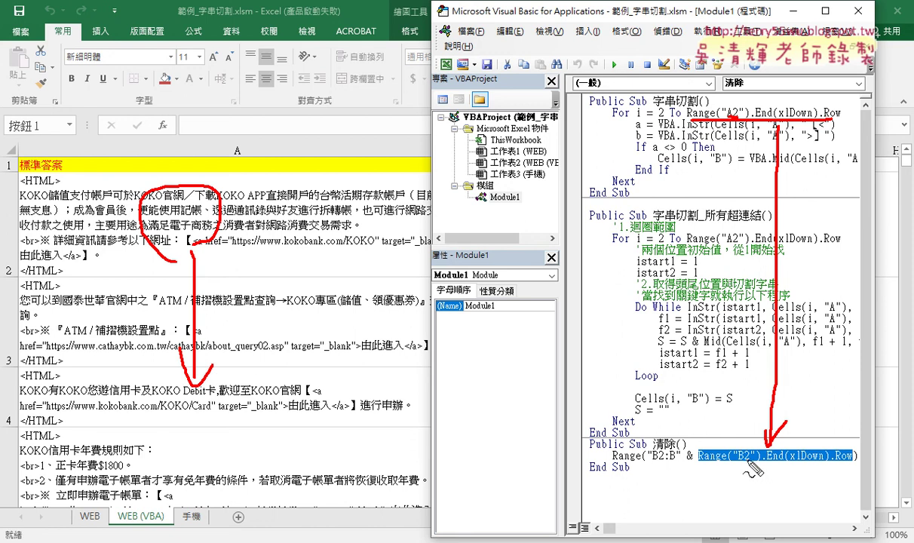
pyautogui.moveTo(740, 468); pyautogui.dragTo(754, 465)
pyautogui.moveTo(625, 243)
pyautogui.mouseDown()
pyautogui.moveTo(654, 225)
pyautogui.moveTo(657, 421)
pyautogui.mouseUp()
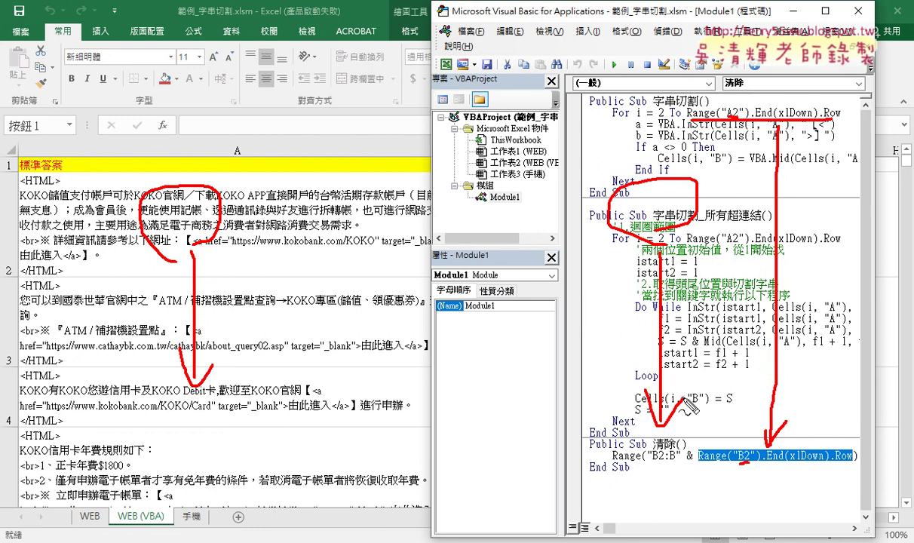
pyautogui.moveTo(623, 457); pyautogui.dragTo(640, 455)
pyautogui.press('Escape')
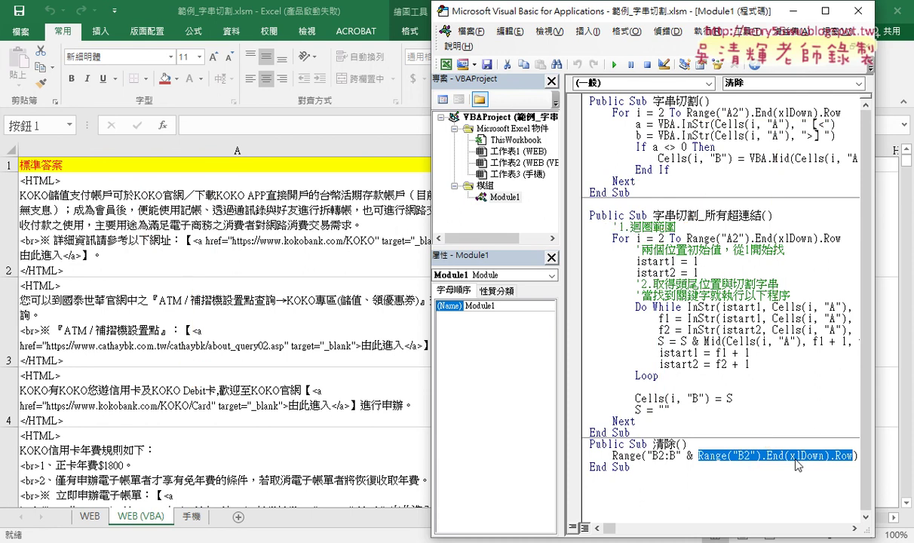
# Step: Reposition the editor, highlight the .ClearContents call, and return to the Excel sheet
pyautogui.moveTo(617, 11); pyautogui.dragTo(489, 13)
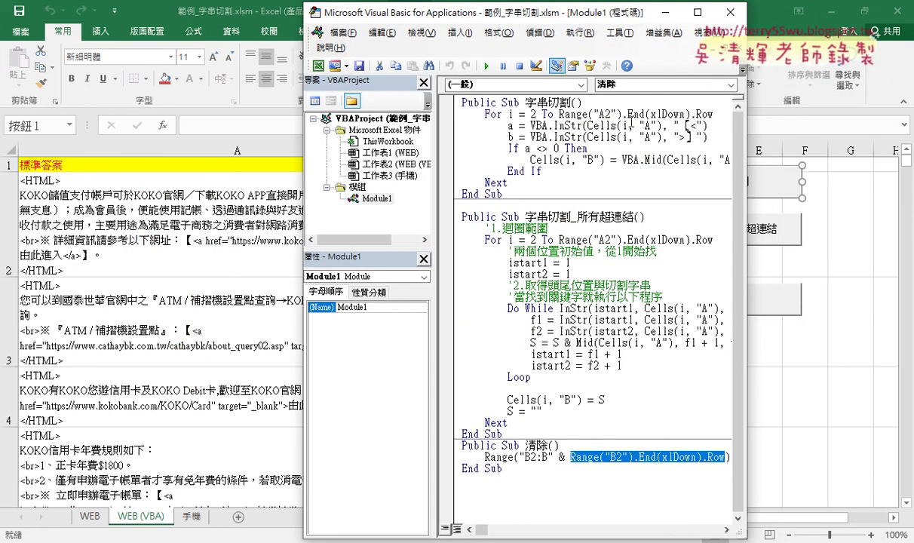
pyautogui.moveTo(747, 225); pyautogui.dragTo(837, 229)
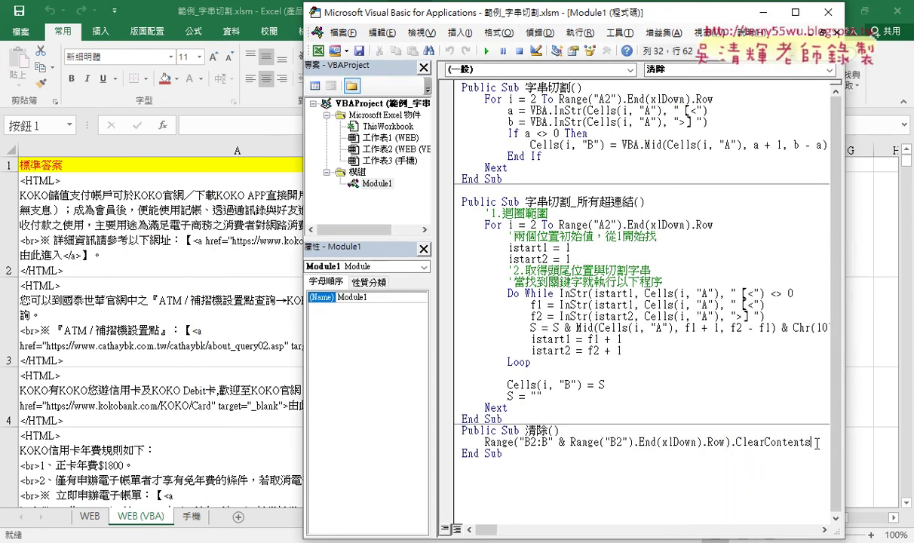
pyautogui.moveTo(816, 444); pyautogui.dragTo(706, 444)
pyautogui.click(856, 460)
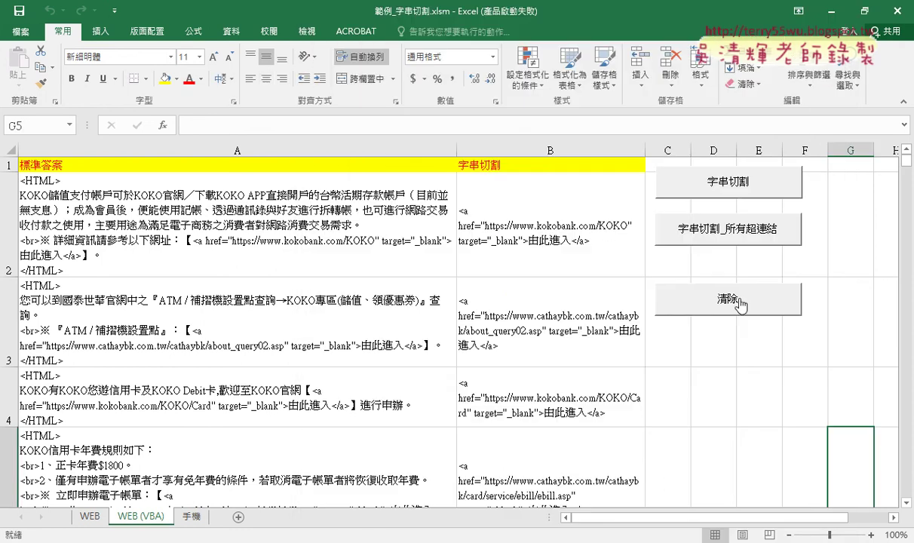
# Step: Run the 清除 macro button so column B is emptied
pyautogui.click(740, 304)
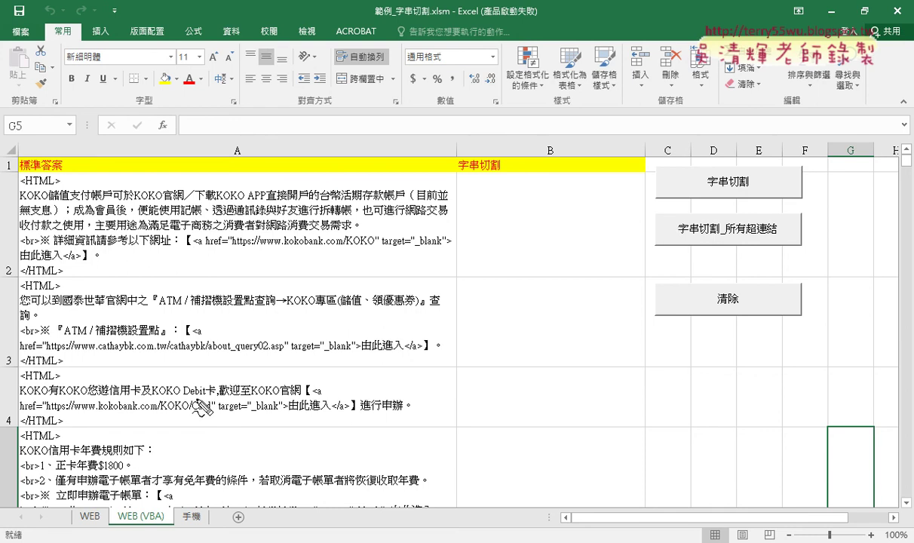
# Step: Scroll down to cell A10 and pen-mark its two <a href> links pointing toward column B
pyautogui.click(250, 399)
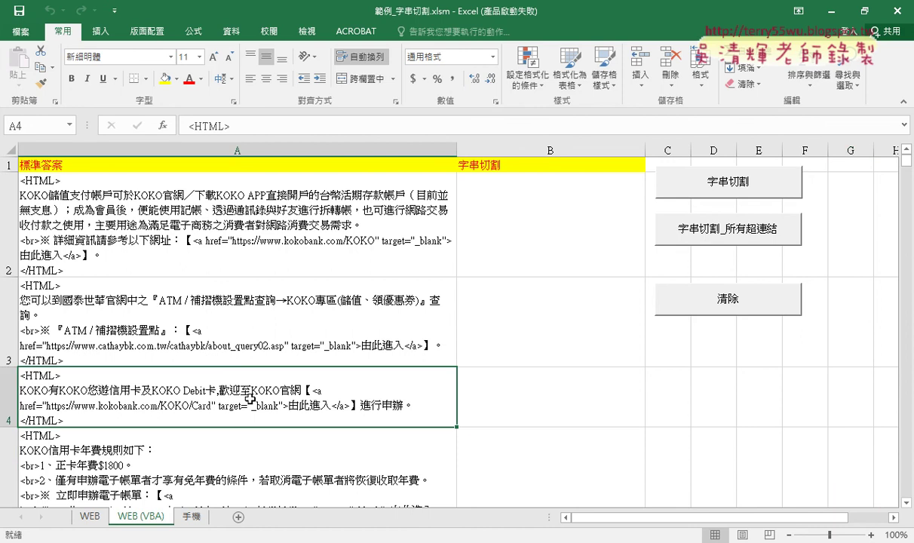
pyautogui.scroll(-3, 250, 400)
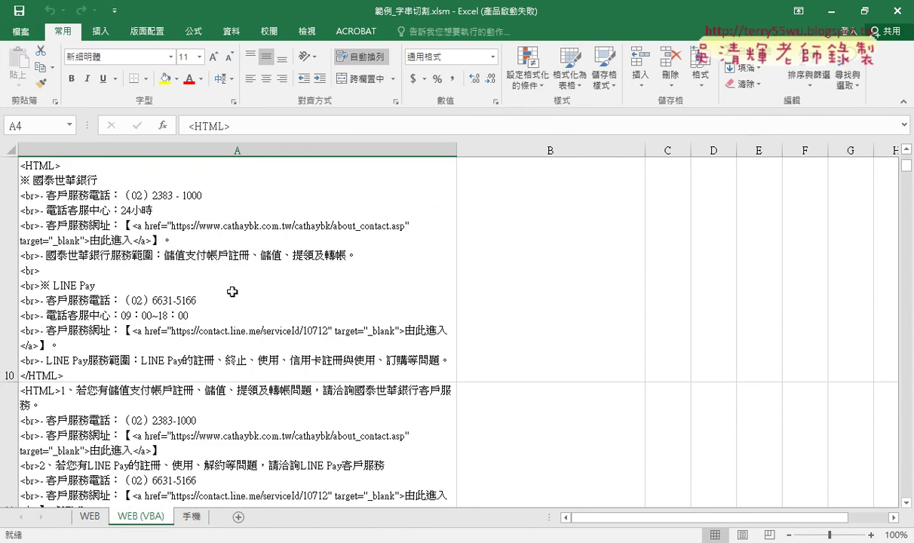
pyautogui.click(224, 271)
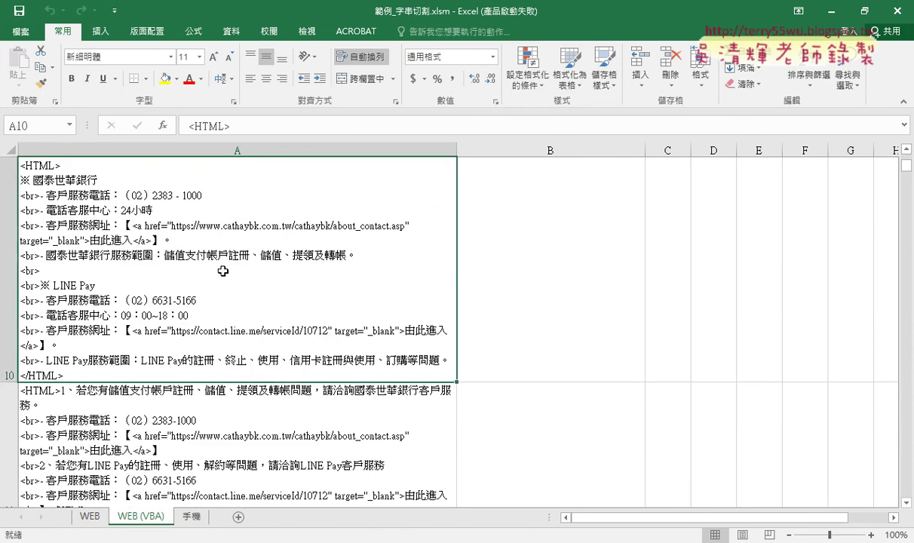
pyautogui.moveTo(132, 234); pyautogui.dragTo(384, 233)
pyautogui.moveTo(132, 338); pyautogui.dragTo(394, 340)
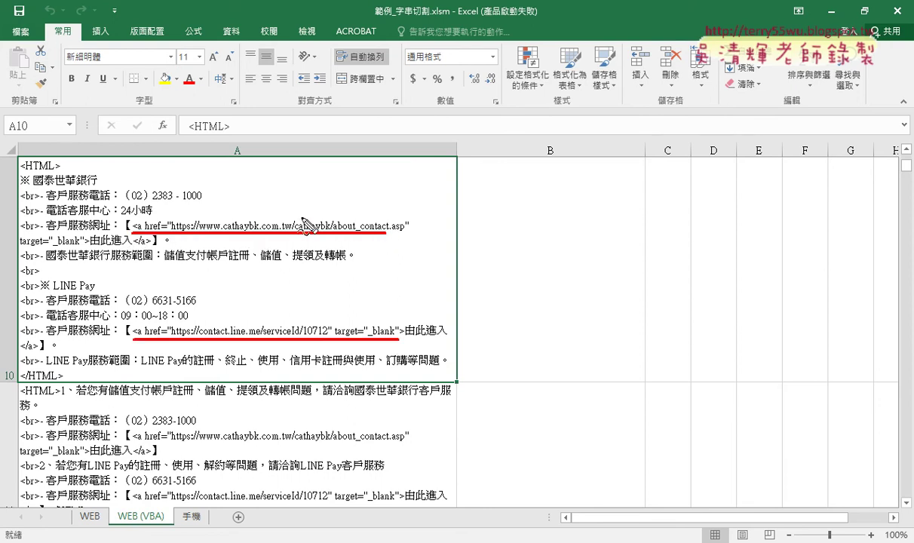
pyautogui.moveTo(300, 217)
pyautogui.mouseDown()
pyautogui.moveTo(483, 198)
pyautogui.moveTo(521, 209)
pyautogui.moveTo(498, 227)
pyautogui.mouseUp()
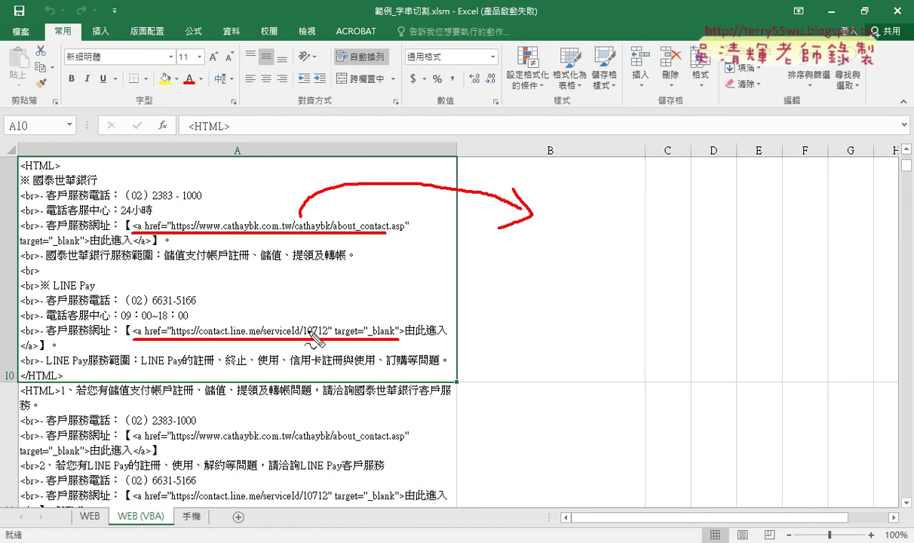
pyautogui.moveTo(324, 318)
pyautogui.mouseDown()
pyautogui.moveTo(287, 344)
pyautogui.moveTo(347, 370)
pyautogui.mouseUp()
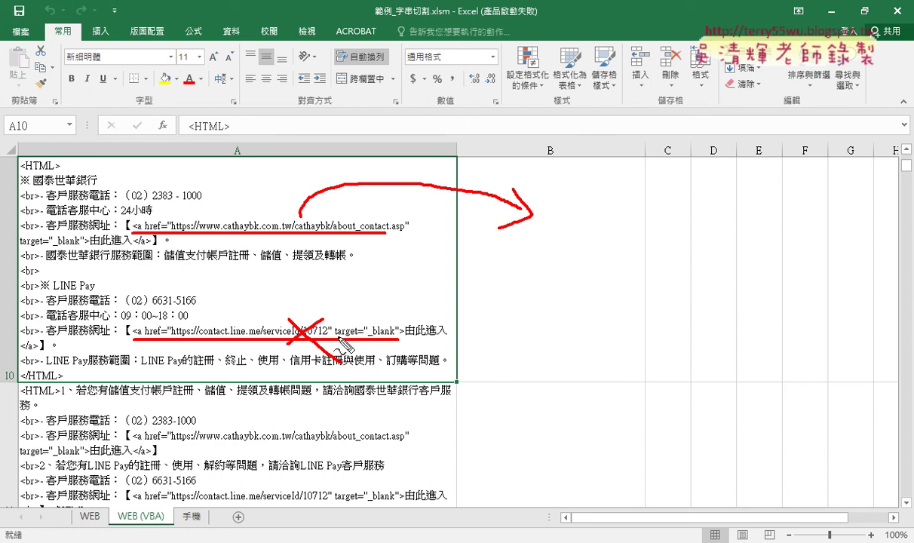
pyautogui.press('Escape')
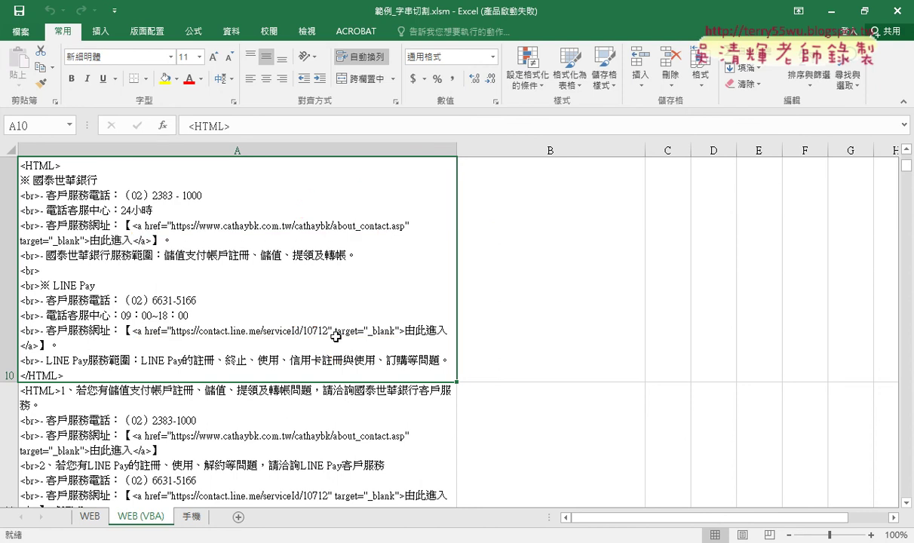
pyautogui.scroll(3, 45, 321)
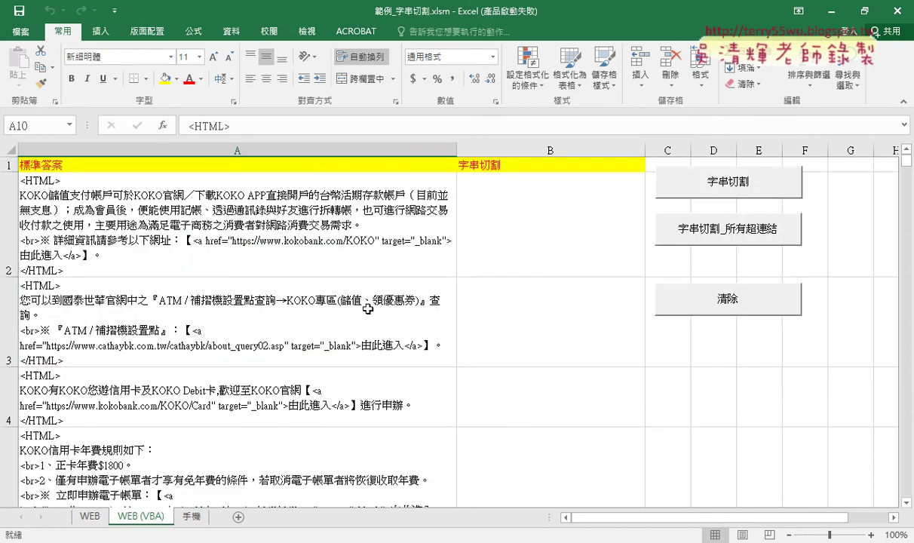
pyautogui.click(710, 193)
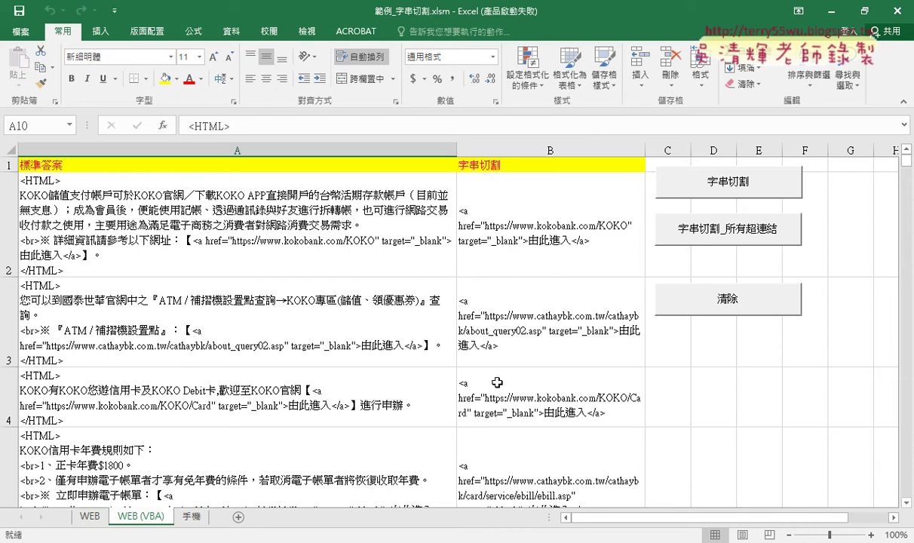
pyautogui.scroll(-3, 473, 361)
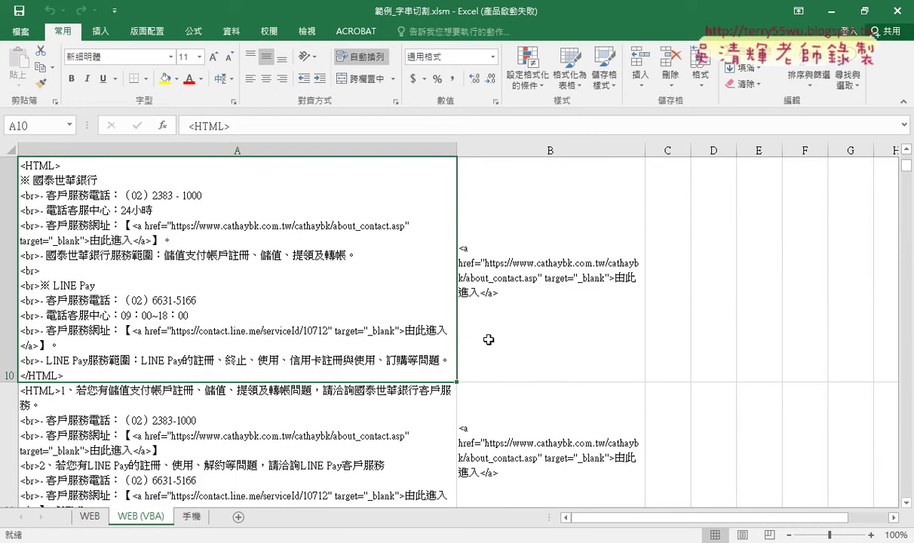
pyautogui.click(491, 335)
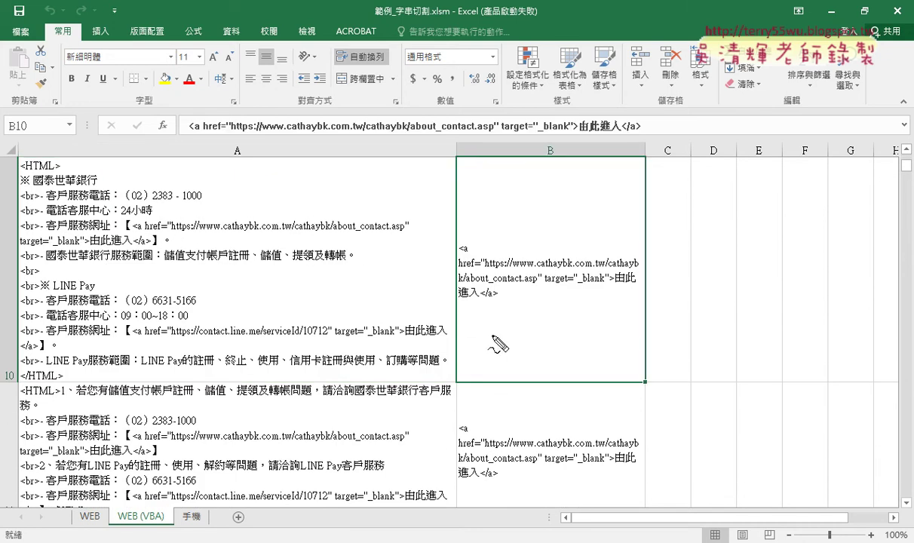
pyautogui.moveTo(397, 240)
pyautogui.mouseDown()
pyautogui.moveTo(123, 237)
pyautogui.moveTo(531, 219)
pyautogui.mouseUp()
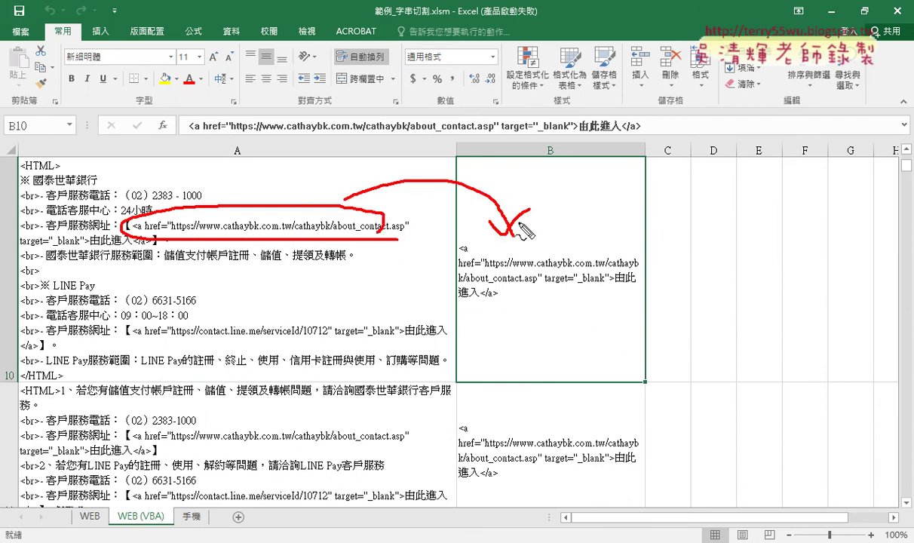
pyautogui.moveTo(143, 337)
pyautogui.mouseDown()
pyautogui.moveTo(337, 347)
pyautogui.moveTo(520, 369)
pyautogui.moveTo(530, 381)
pyautogui.mouseUp()
pyautogui.moveTo(550, 317)
pyautogui.mouseDown()
pyautogui.moveTo(566, 347)
pyautogui.moveTo(556, 395)
pyautogui.mouseUp()
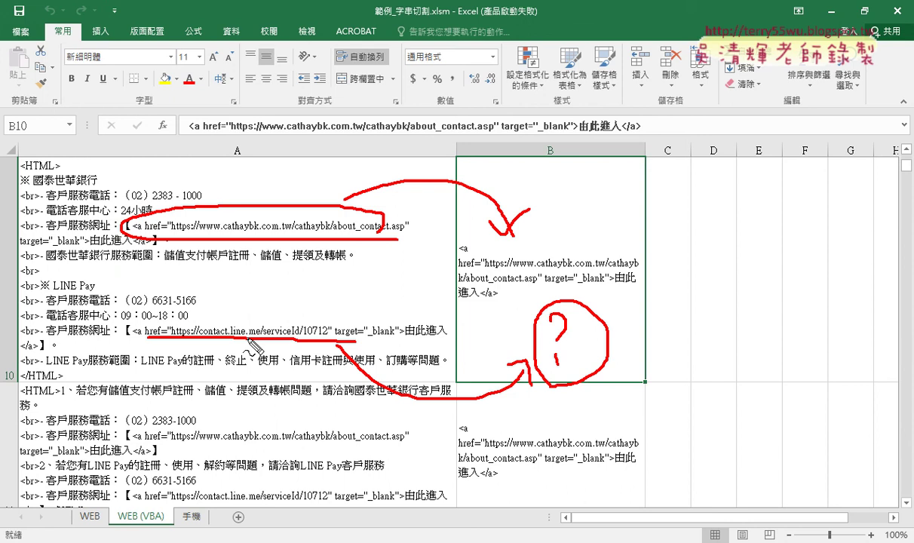
pyautogui.press('Escape')
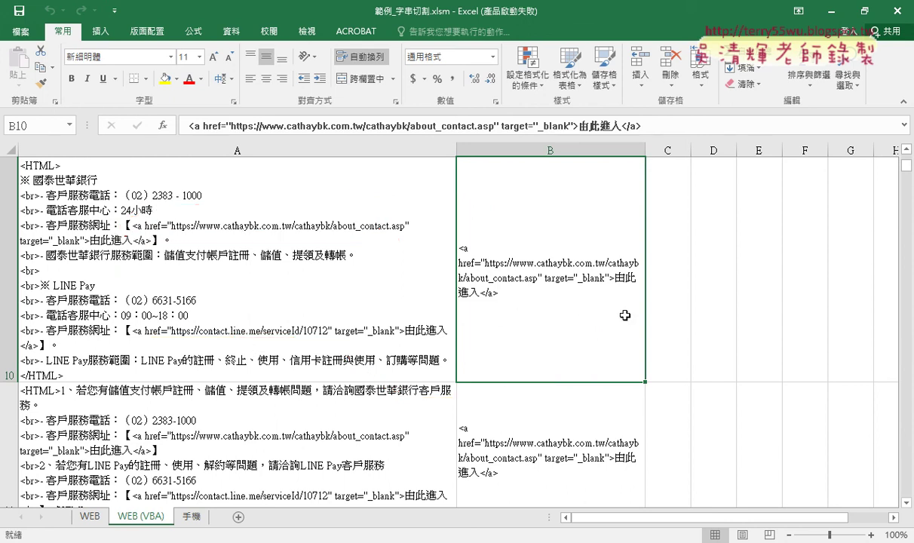
# Step: Run 清除 then 字串切割_所有超連結, and select row 10 to check both its links
pyautogui.scroll(3, 625, 315)
pyautogui.click(735, 297)
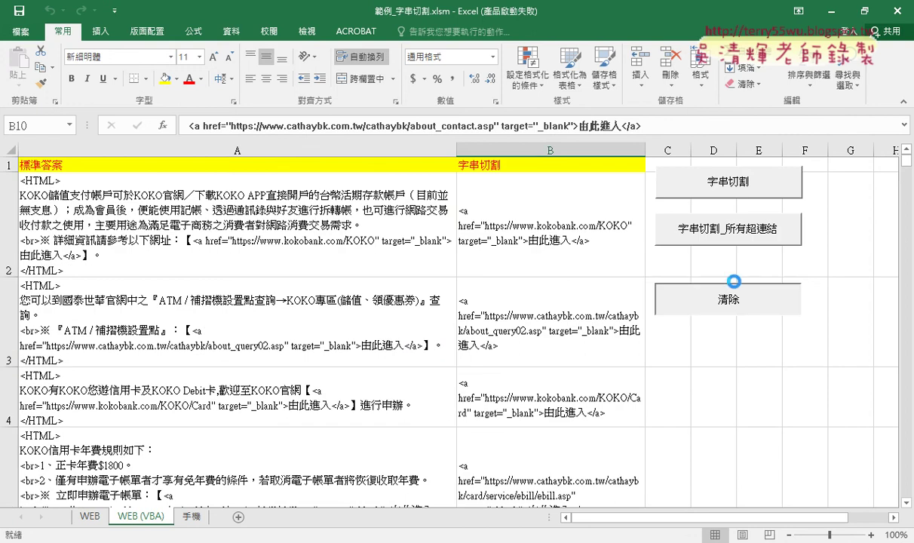
pyautogui.click(687, 232)
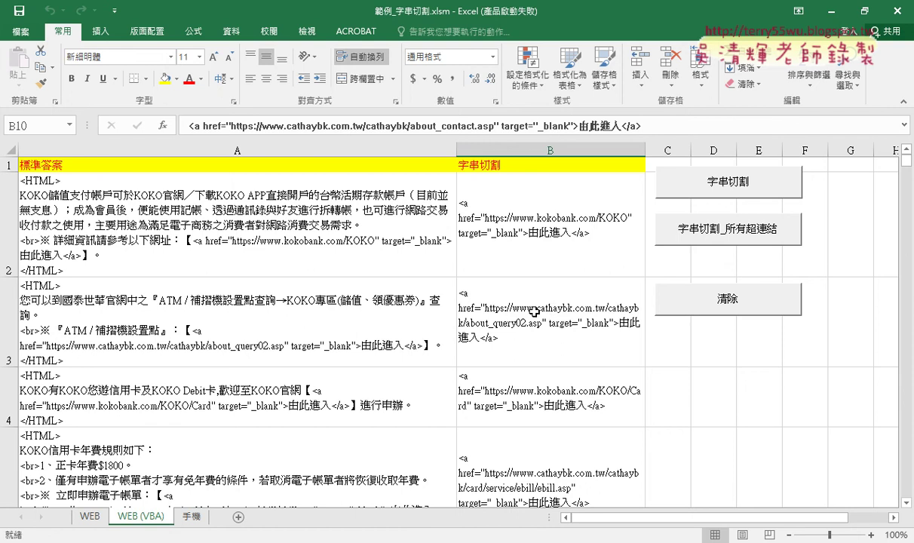
pyautogui.scroll(-2, 537, 311)
pyautogui.scroll(-1, 536, 313)
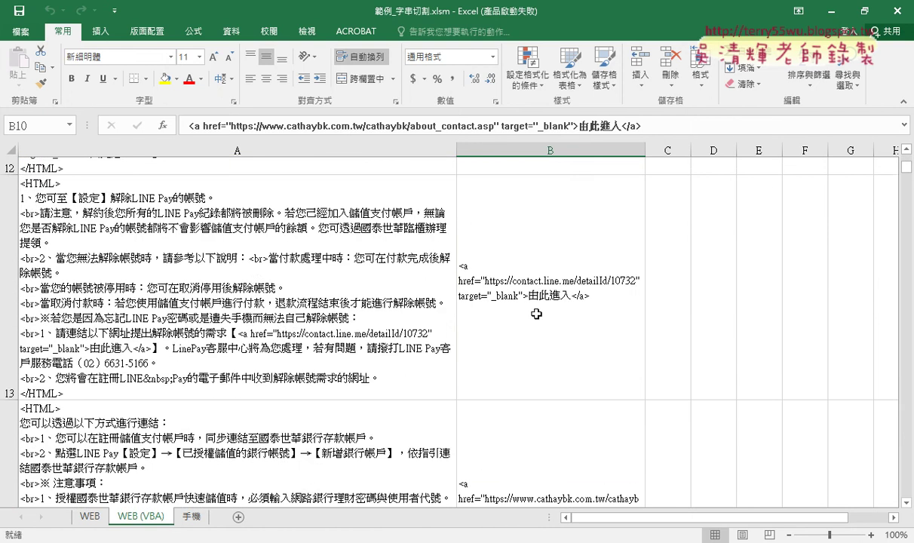
pyautogui.click(13, 285)
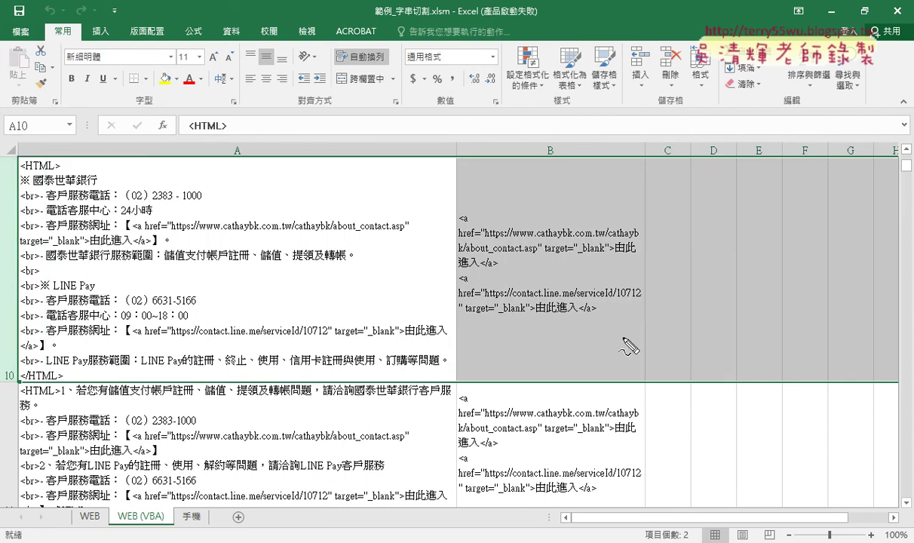
pyautogui.moveTo(620, 323)
pyautogui.mouseDown()
pyautogui.moveTo(667, 273)
pyautogui.moveTo(596, 326)
pyautogui.mouseUp()
pyautogui.moveTo(120, 323)
pyautogui.mouseDown()
pyautogui.moveTo(121, 345)
pyautogui.moveTo(360, 316)
pyautogui.moveTo(145, 341)
pyautogui.mouseUp()
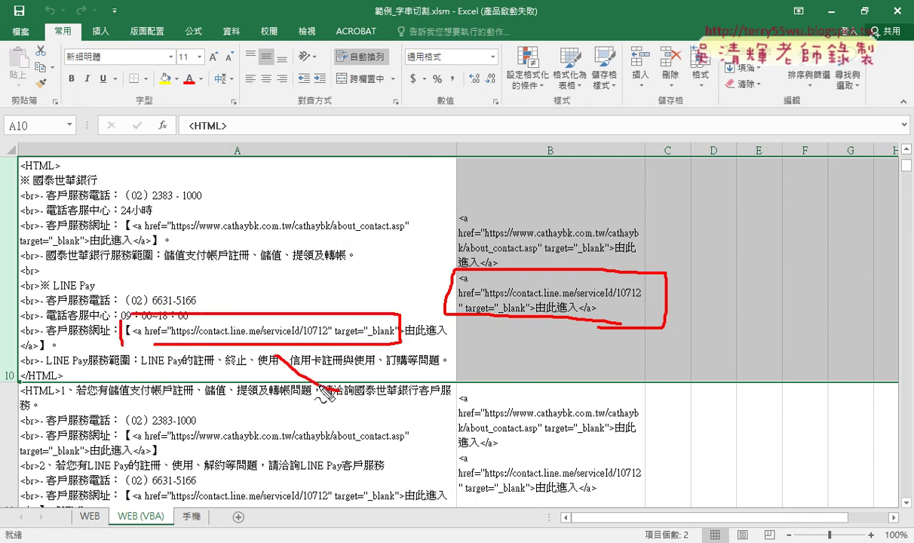
pyautogui.moveTo(276, 354); pyautogui.dragTo(544, 325)
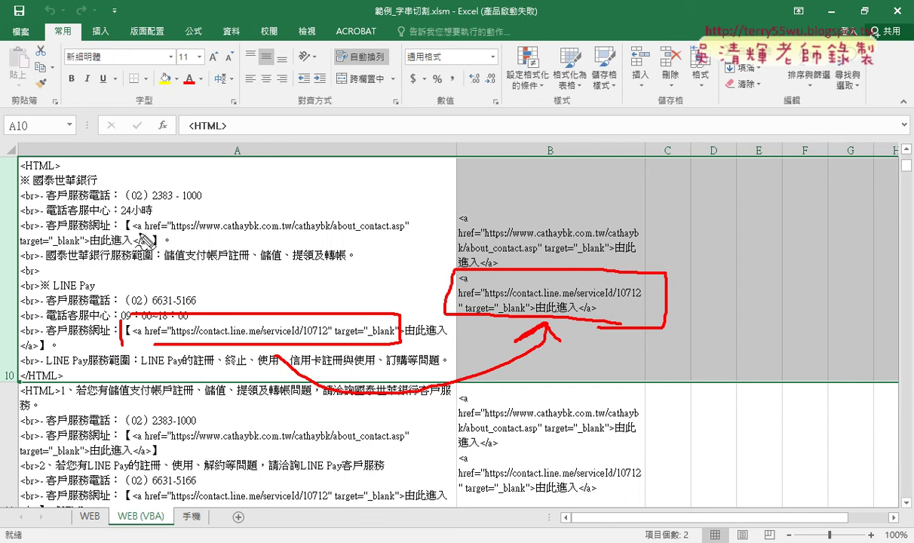
pyautogui.moveTo(124, 233)
pyautogui.mouseDown()
pyautogui.moveTo(163, 244)
pyautogui.moveTo(130, 205)
pyautogui.moveTo(133, 242)
pyautogui.moveTo(234, 238)
pyautogui.moveTo(363, 161)
pyautogui.moveTo(502, 215)
pyautogui.moveTo(549, 204)
pyautogui.mouseUp()
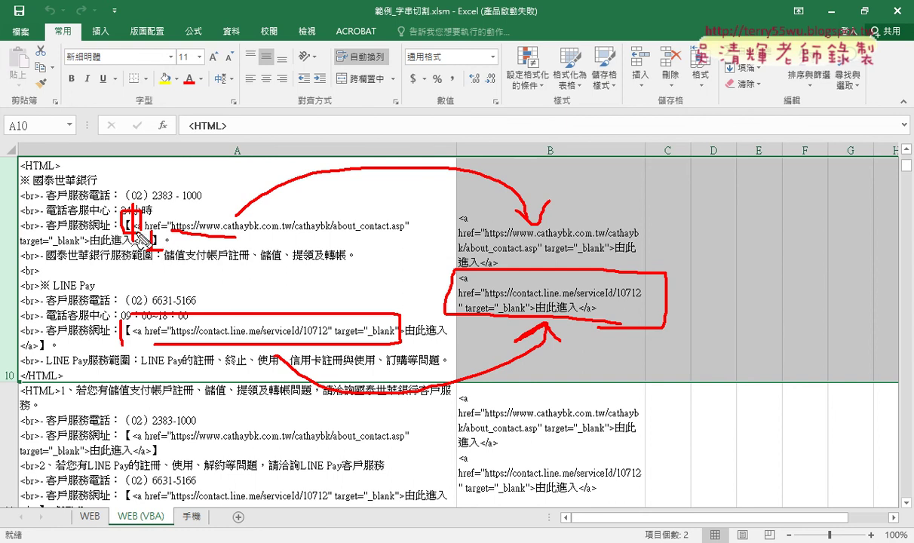
pyautogui.moveTo(10, 162)
pyautogui.mouseDown()
pyautogui.moveTo(15, 140)
pyautogui.moveTo(13, 164)
pyautogui.mouseUp()
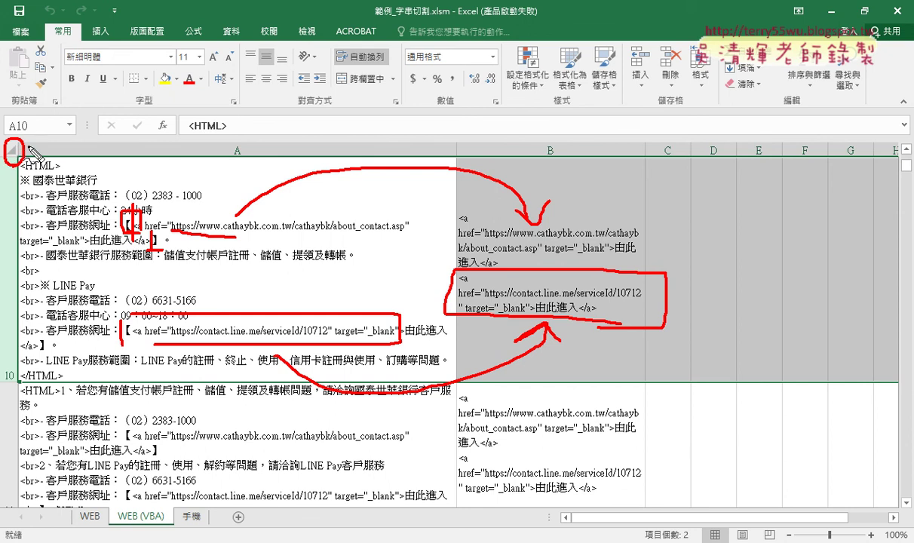
pyautogui.moveTo(24, 100); pyautogui.dragTo(24, 132)
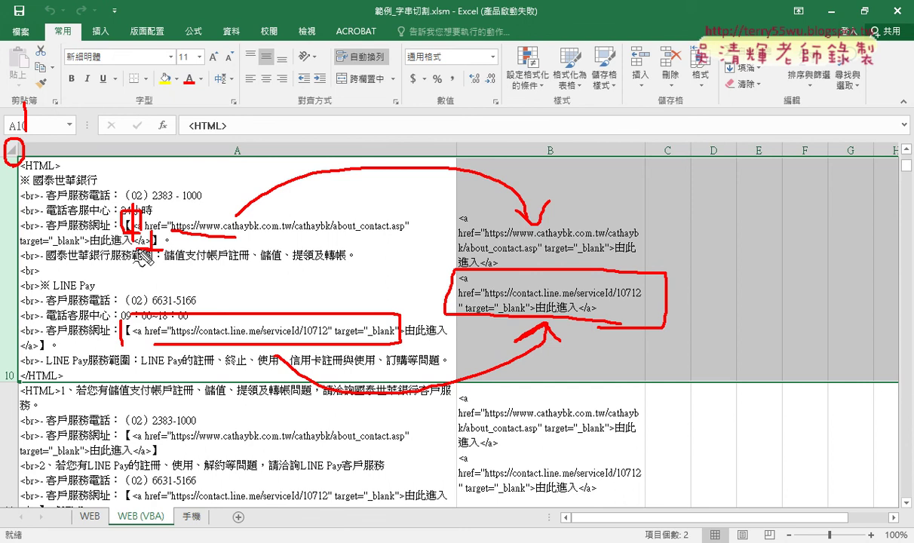
pyautogui.moveTo(143, 258); pyautogui.dragTo(151, 248)
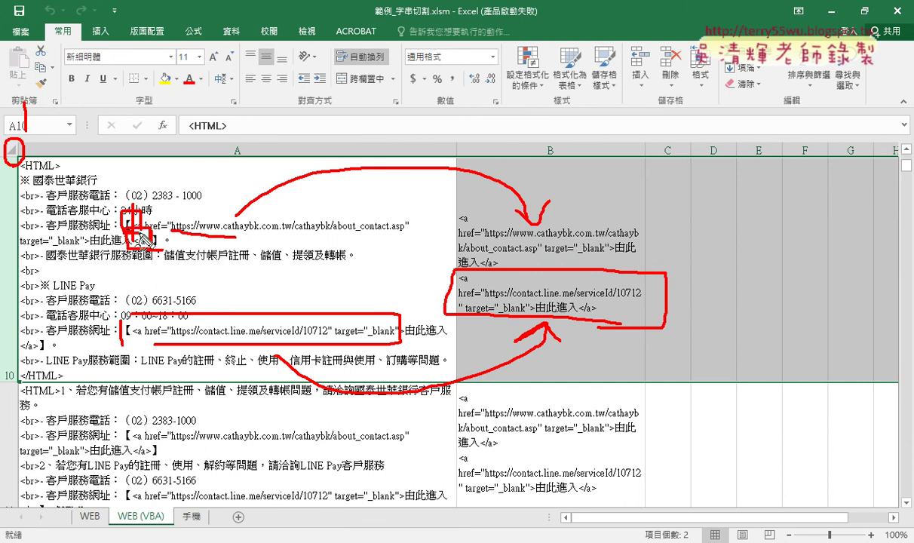
pyautogui.press('Escape')
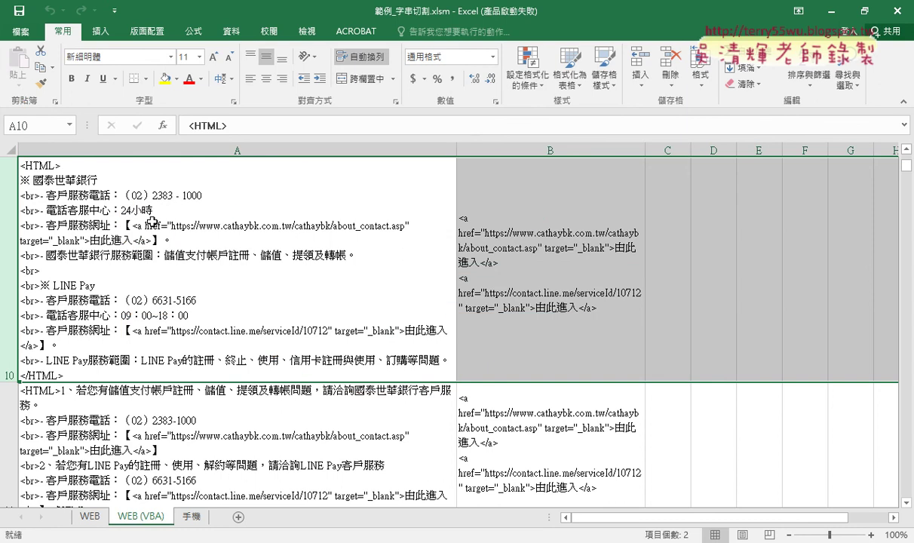
# Step: Box the 【 before A10's cathaybk and LINE Pay links, writing +1 beside each and 0 above column A
pyautogui.moveTo(135, 218); pyautogui.dragTo(139, 236)
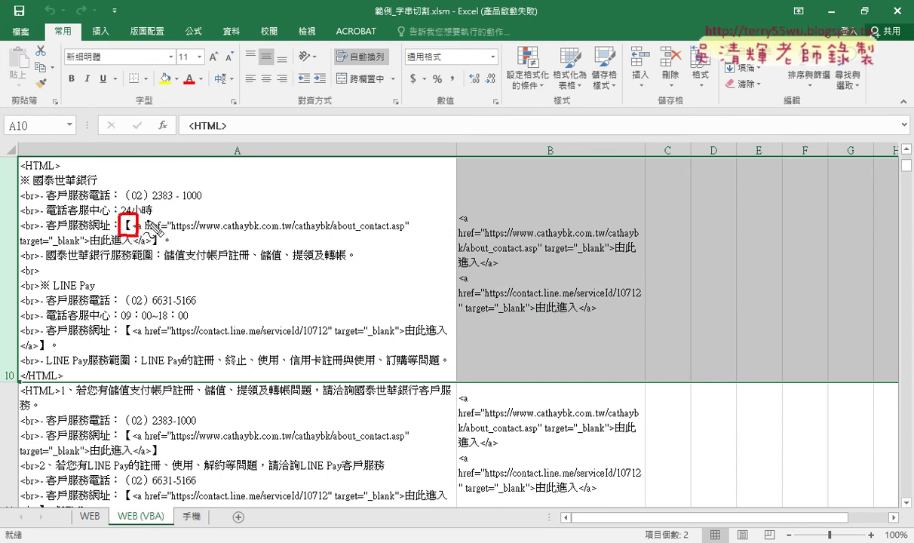
pyautogui.moveTo(149, 218); pyautogui.dragTo(173, 219)
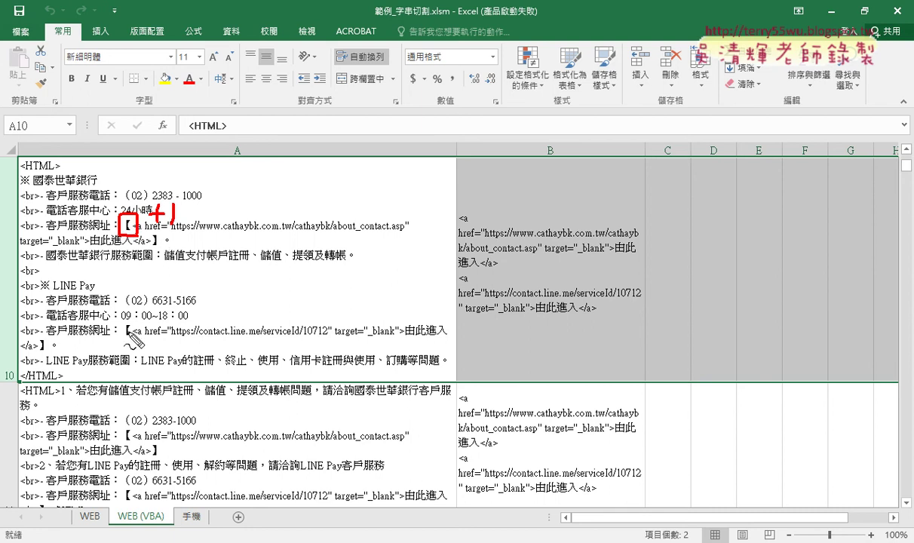
pyautogui.moveTo(119, 325)
pyautogui.mouseDown()
pyautogui.moveTo(120, 338)
pyautogui.moveTo(134, 325)
pyautogui.mouseUp()
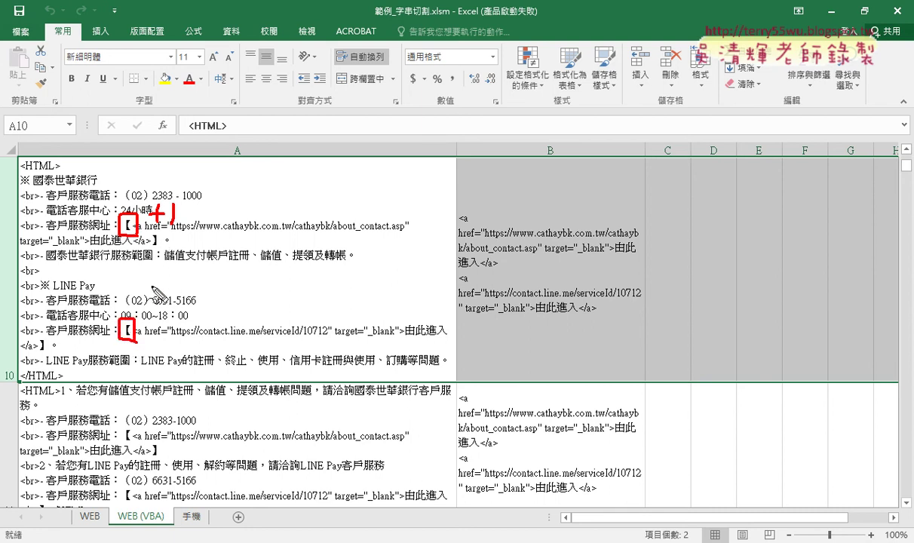
pyautogui.moveTo(176, 224); pyautogui.dragTo(151, 226)
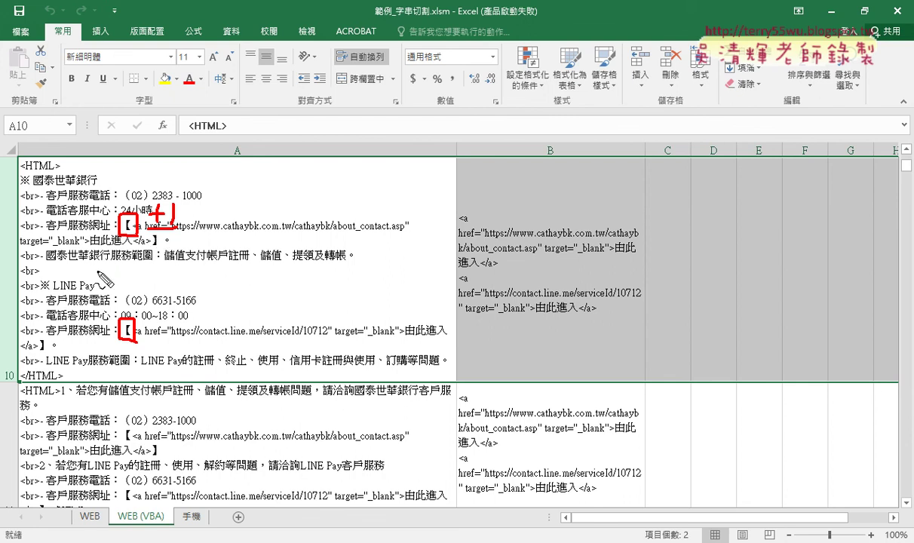
pyautogui.moveTo(141, 325); pyautogui.dragTo(155, 325)
pyautogui.moveTo(149, 318)
pyautogui.mouseDown()
pyautogui.moveTo(148, 335)
pyautogui.moveTo(165, 332)
pyautogui.mouseUp()
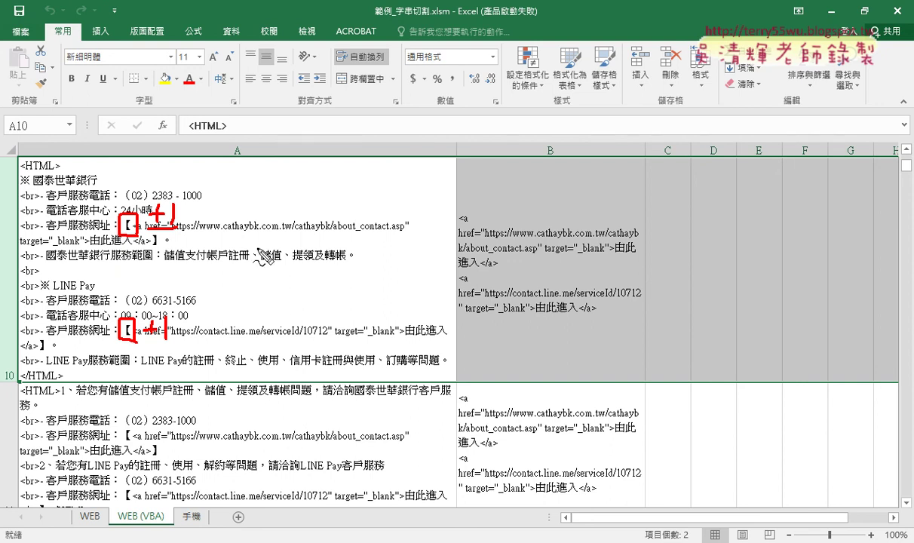
pyautogui.moveTo(309, 139)
pyautogui.mouseDown()
pyautogui.moveTo(301, 163)
pyautogui.moveTo(316, 146)
pyautogui.mouseUp()
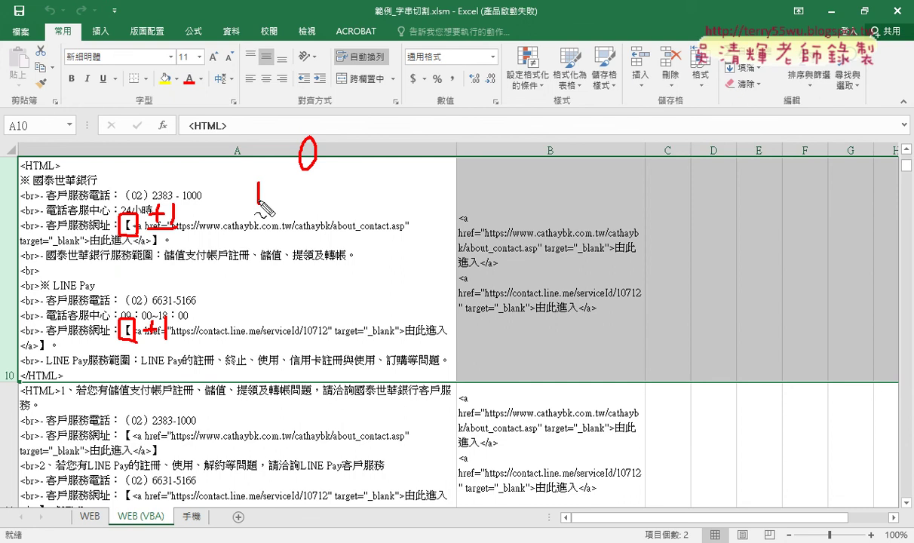
# Step: Pen-annotate the sheet with 'for i = 2 to 100', underlining the start and end values
pyautogui.moveTo(257, 214)
pyautogui.mouseDown()
pyautogui.moveTo(346, 181)
pyautogui.moveTo(353, 204)
pyautogui.moveTo(374, 212)
pyautogui.mouseUp()
pyautogui.moveTo(424, 92)
pyautogui.mouseDown()
pyautogui.moveTo(408, 147)
pyautogui.moveTo(431, 124)
pyautogui.moveTo(499, 144)
pyautogui.moveTo(544, 123)
pyautogui.mouseUp()
pyautogui.click(496, 108)
pyautogui.moveTo(530, 130)
pyautogui.mouseDown()
pyautogui.moveTo(587, 140)
pyautogui.moveTo(635, 128)
pyautogui.mouseUp()
pyautogui.moveTo(620, 115)
pyautogui.mouseDown()
pyautogui.moveTo(630, 141)
pyautogui.moveTo(664, 128)
pyautogui.moveTo(692, 140)
pyautogui.moveTo(742, 119)
pyautogui.mouseUp()
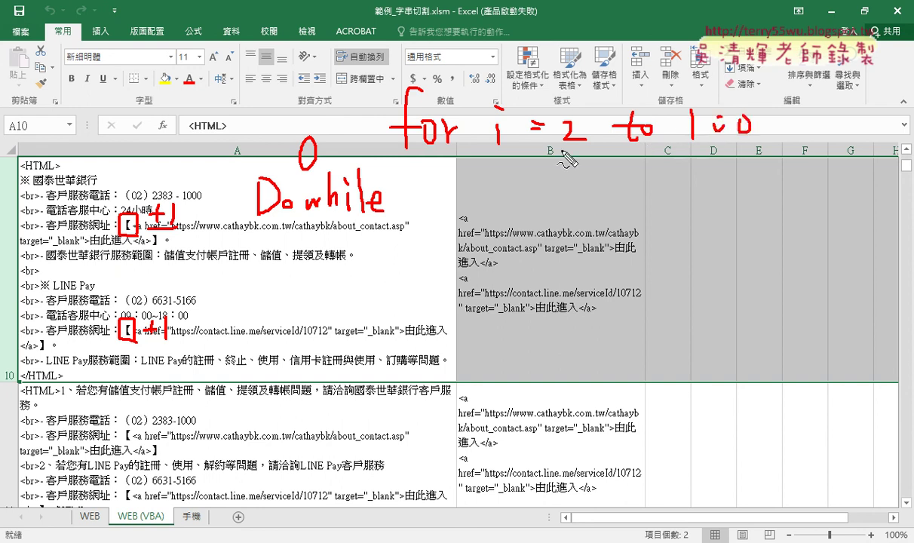
pyautogui.moveTo(554, 151); pyautogui.dragTo(579, 151)
pyautogui.moveTo(758, 151); pyautogui.dragTo(697, 152)
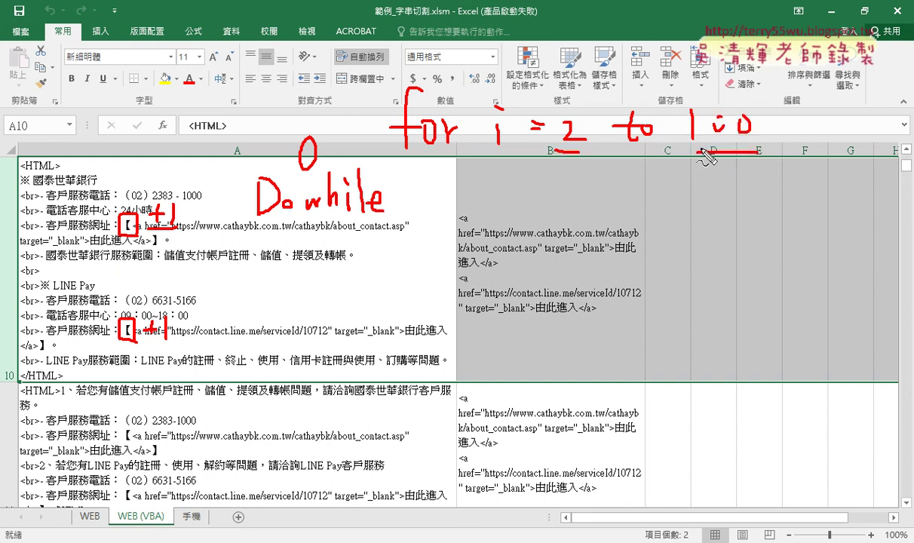
# Step: Underline 'Dowhile', circle its condition and row 10's search area, then write 'Loop' with an arrow back
pyautogui.moveTo(260, 224); pyautogui.dragTo(407, 222)
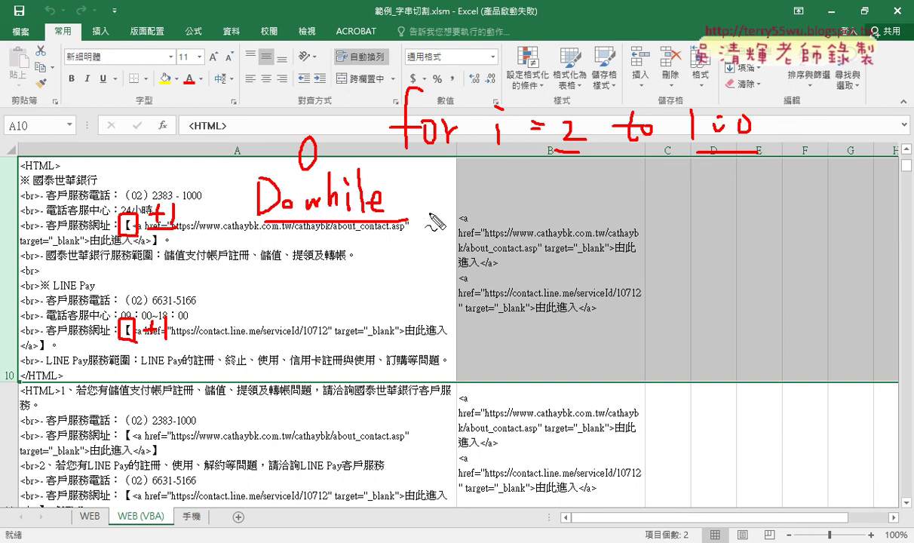
pyautogui.moveTo(483, 172); pyautogui.dragTo(504, 213)
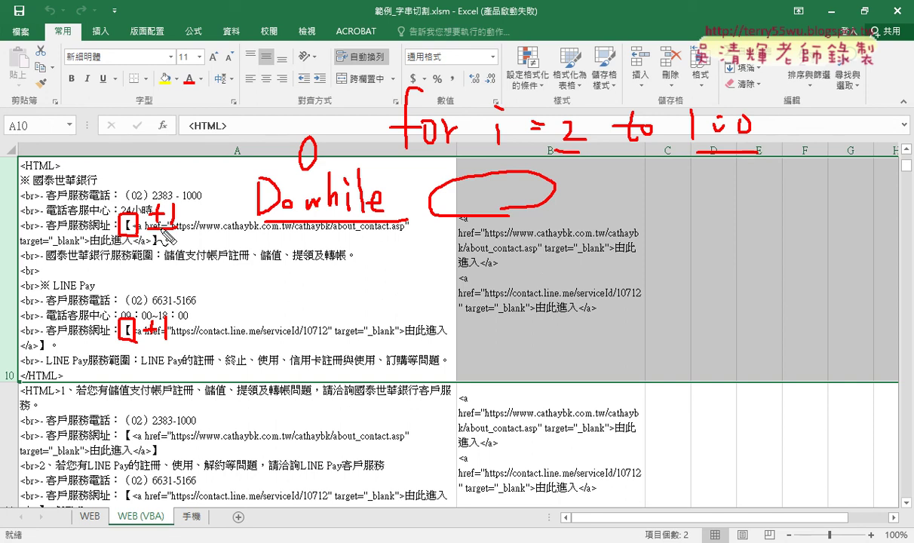
pyautogui.moveTo(469, 315); pyautogui.dragTo(436, 316)
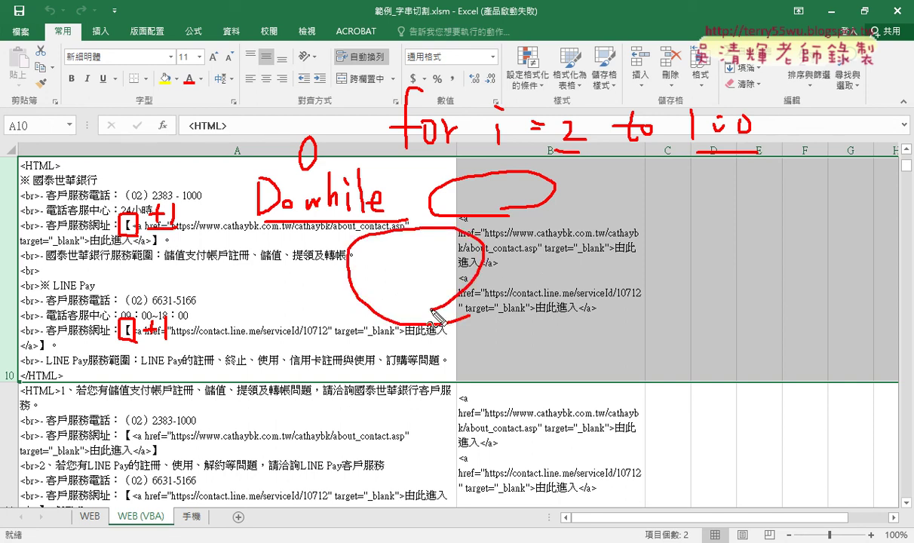
pyautogui.moveTo(269, 332)
pyautogui.mouseDown()
pyautogui.moveTo(294, 371)
pyautogui.moveTo(311, 355)
pyautogui.moveTo(340, 360)
pyautogui.moveTo(364, 407)
pyautogui.mouseUp()
pyautogui.moveTo(362, 348); pyautogui.dragTo(364, 368)
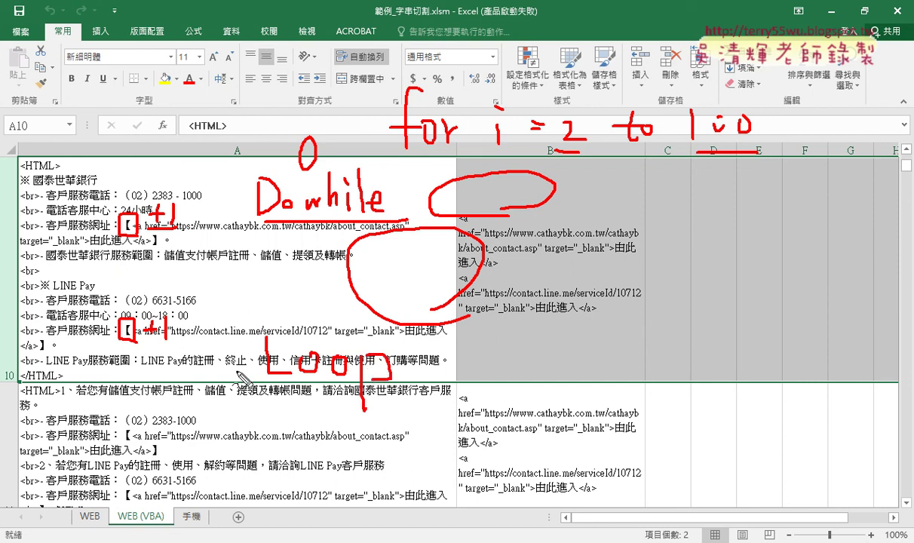
pyautogui.moveTo(245, 369)
pyautogui.mouseDown()
pyautogui.moveTo(252, 197)
pyautogui.moveTo(245, 209)
pyautogui.mouseUp()
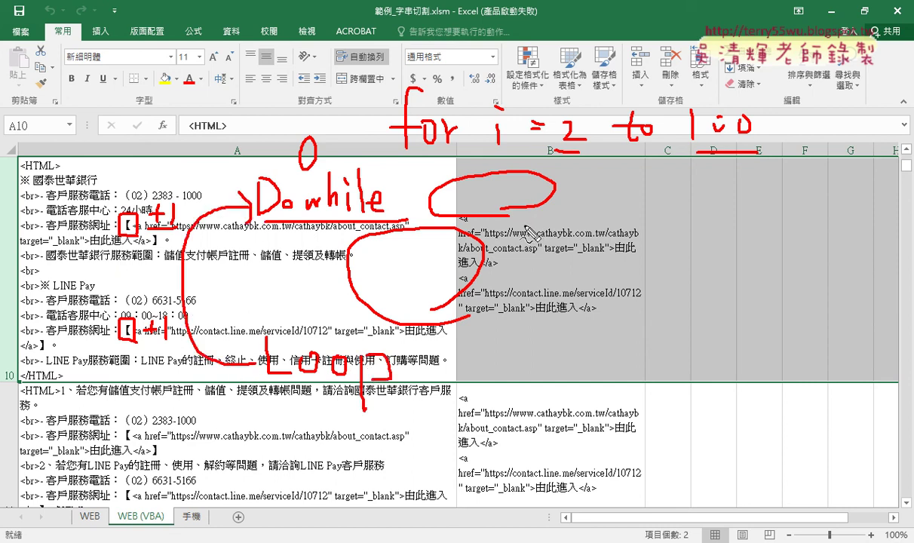